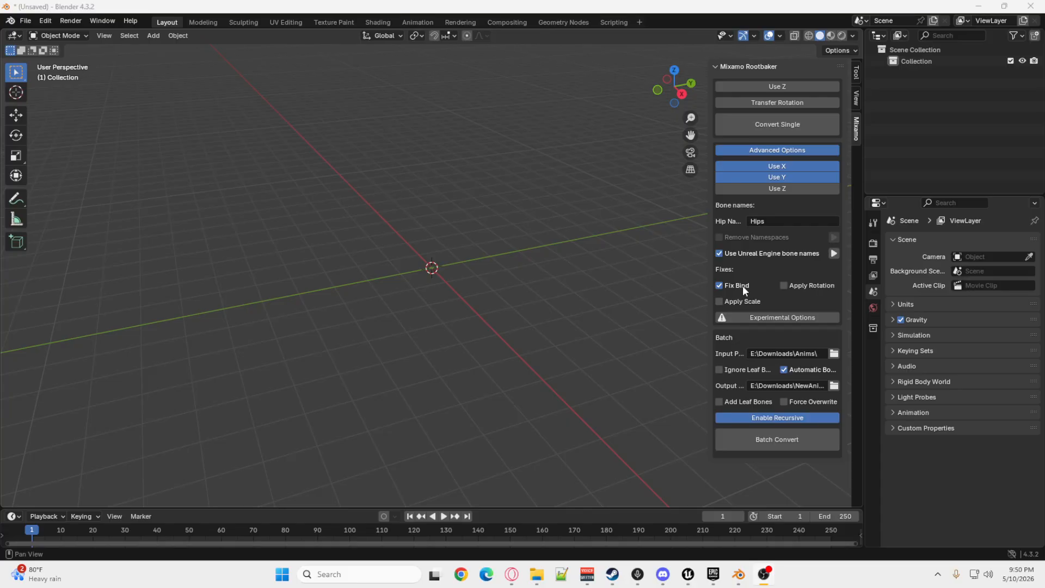
# Set the batch input path of Mixamo Rootbaker to the folder E:\Downloads\TutFold.
pyautogui.click(833, 355)
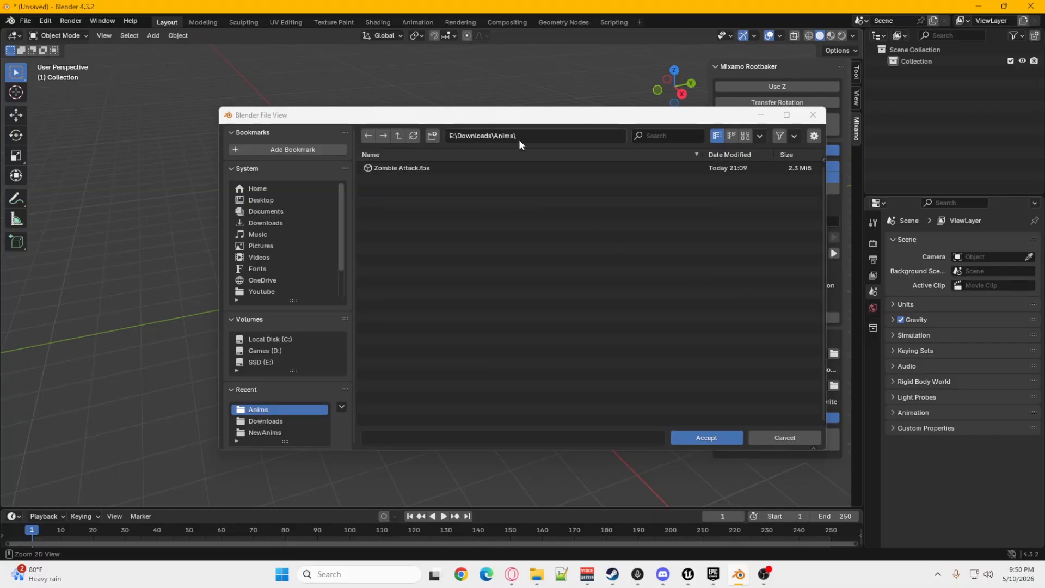
pyautogui.click(518, 141)
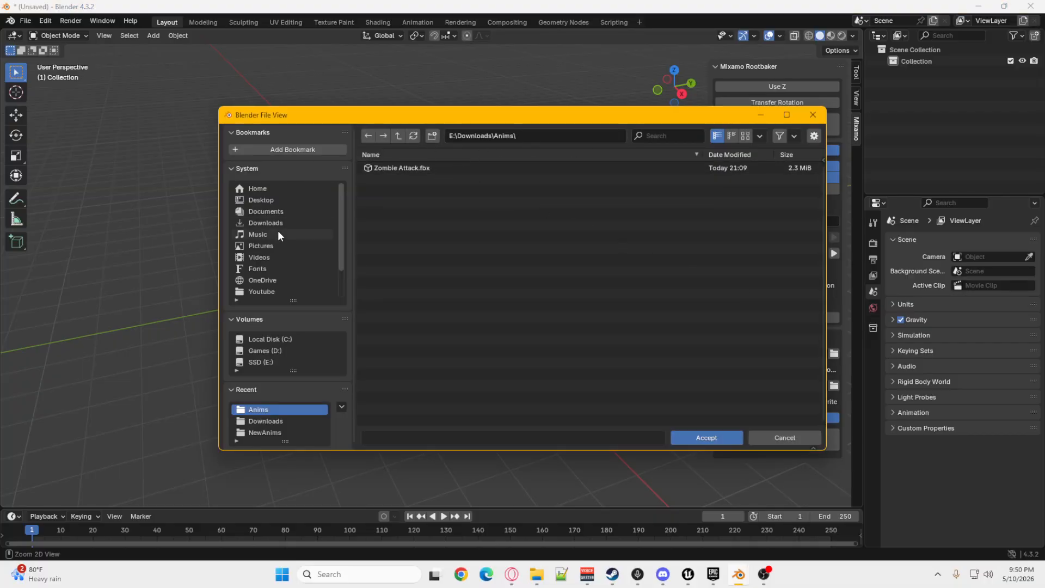
pyautogui.click(263, 362)
pyautogui.doubleClick(402, 170)
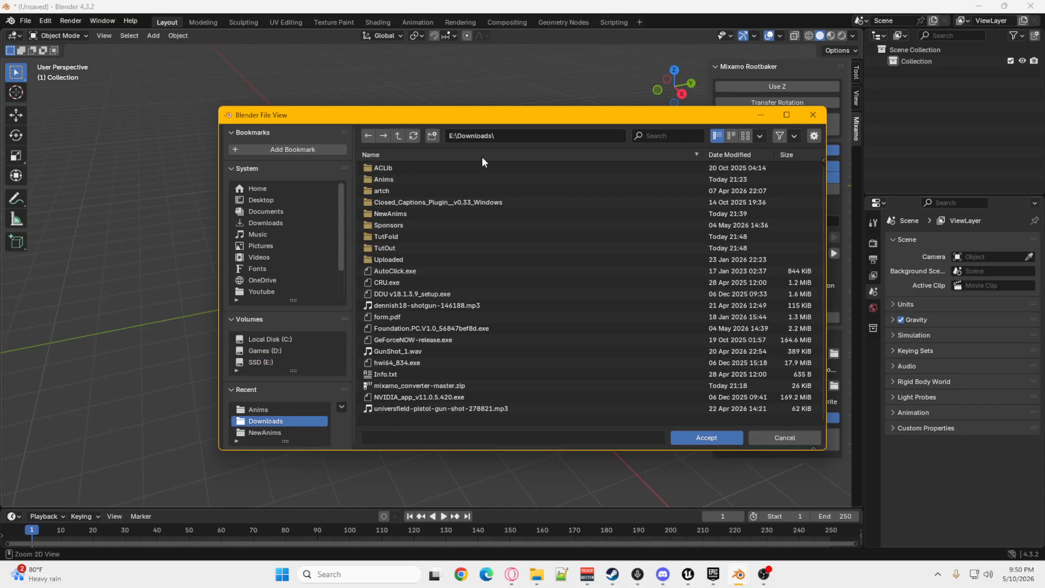
pyautogui.click(410, 237)
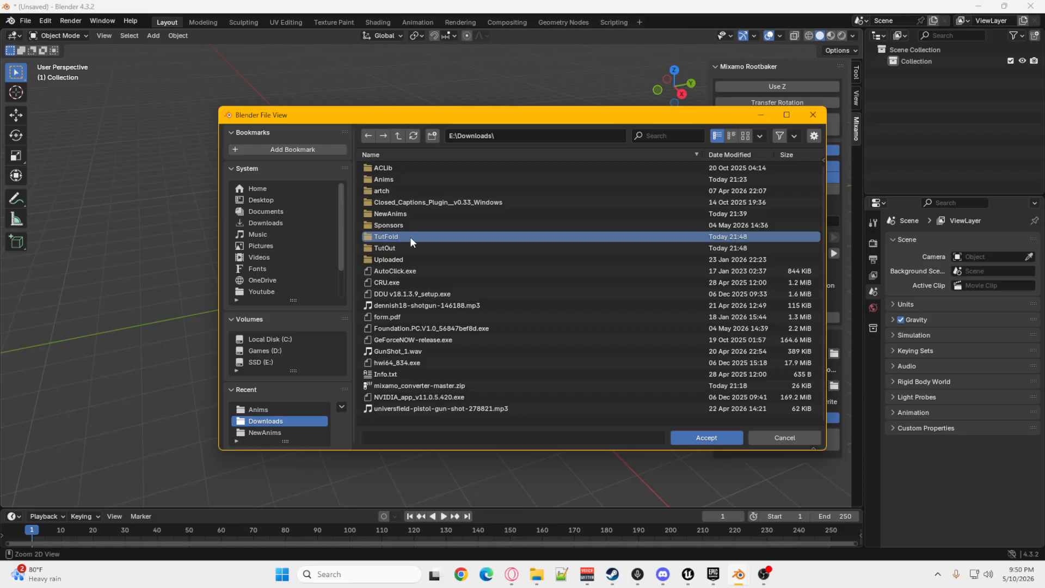
pyautogui.click(707, 438)
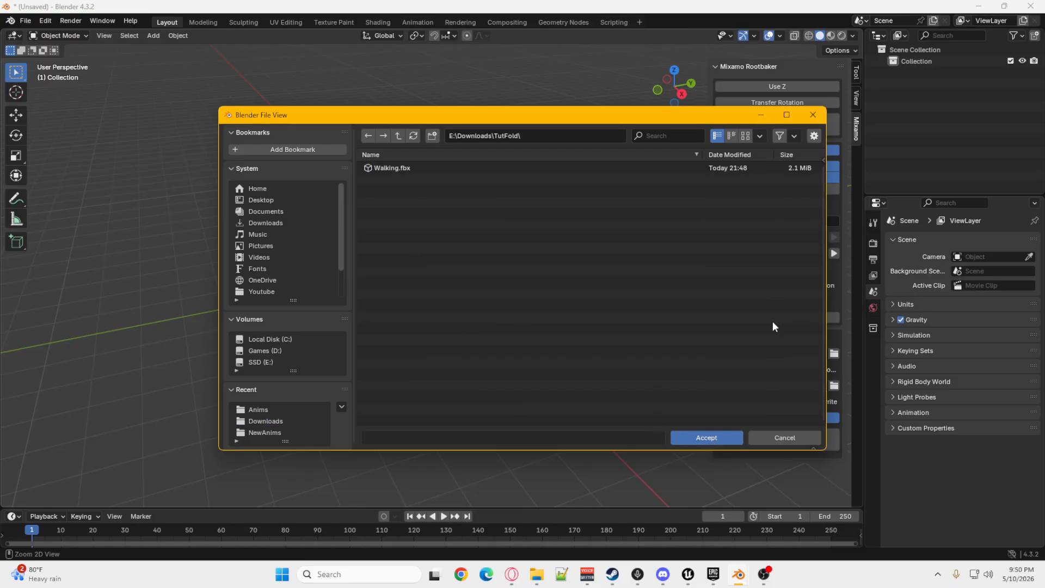
pyautogui.click(707, 438)
# Set the batch output path to E:\Downloads\TutOut and run the batch conversion.
pyautogui.click(834, 384)
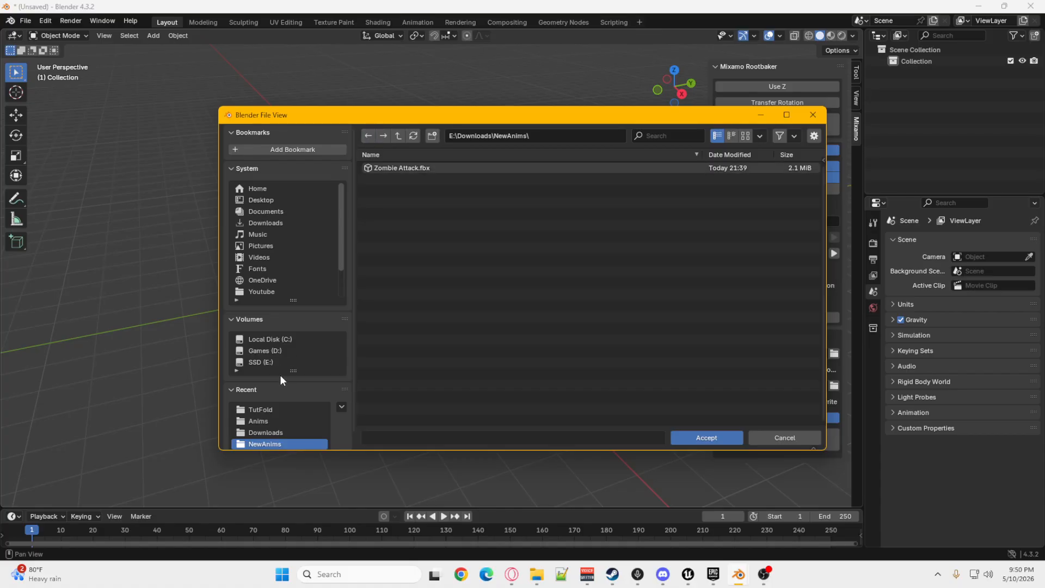
pyautogui.click(271, 362)
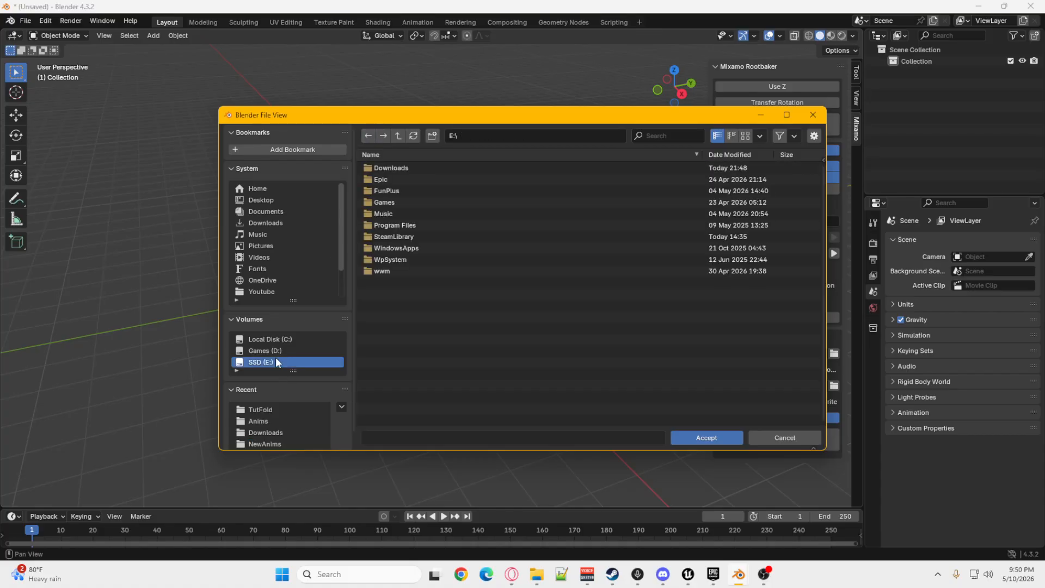
pyautogui.click(408, 168)
pyautogui.click(407, 167)
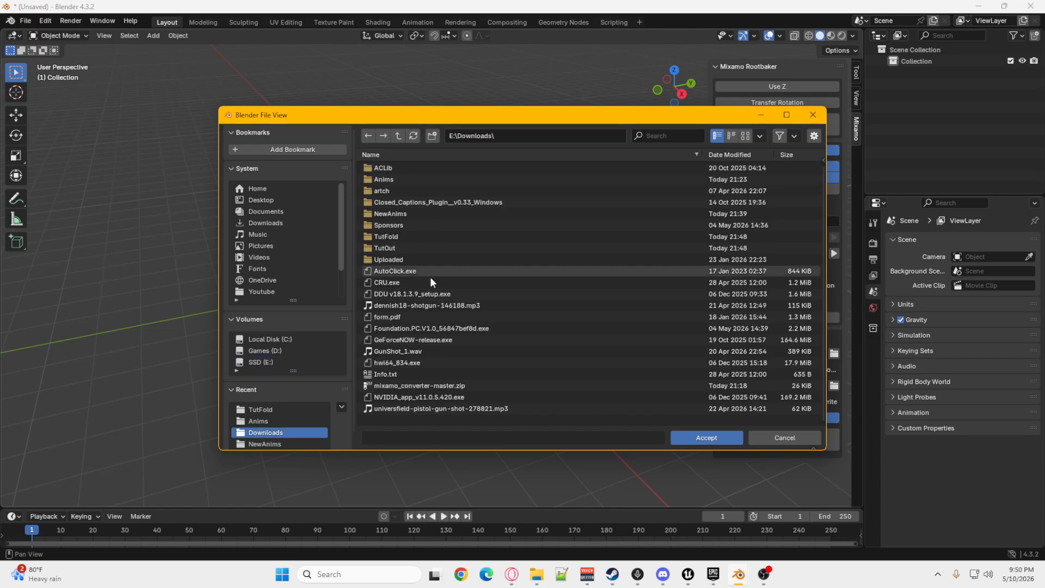
pyautogui.click(386, 247)
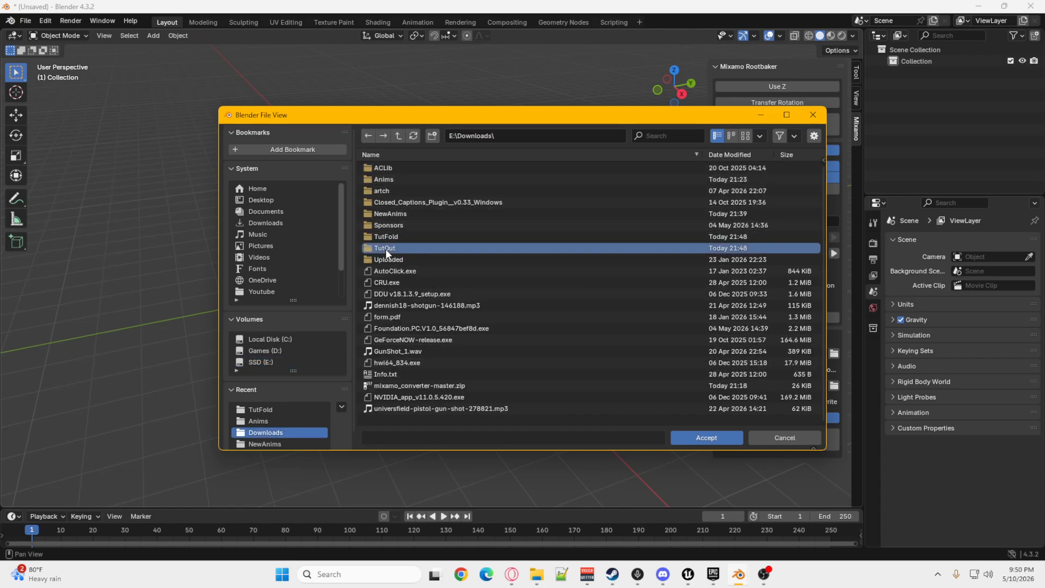
pyautogui.click(703, 438)
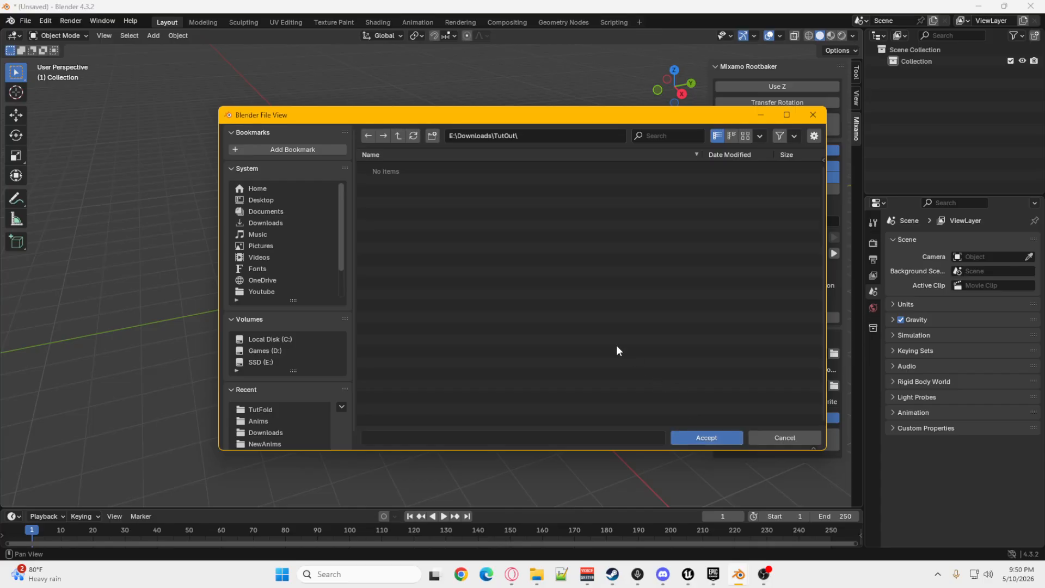
pyautogui.click(736, 440)
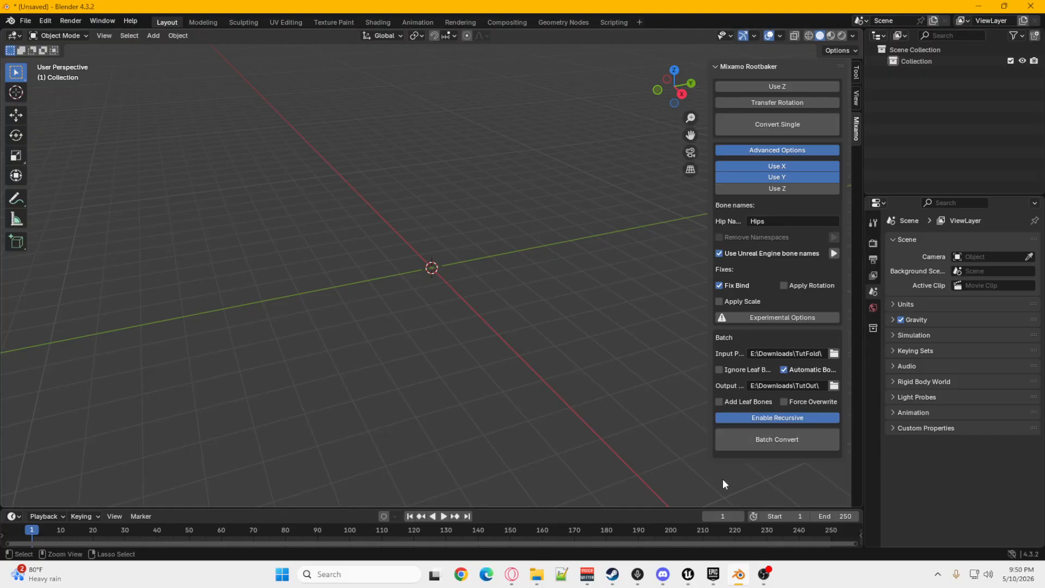
pyautogui.click(761, 438)
# Switch to Unreal Engine and import all of Walking.fbx from the TutOut folder into the Tut content folder, with no existing skeleton assigned.
pyautogui.click(979, 6)
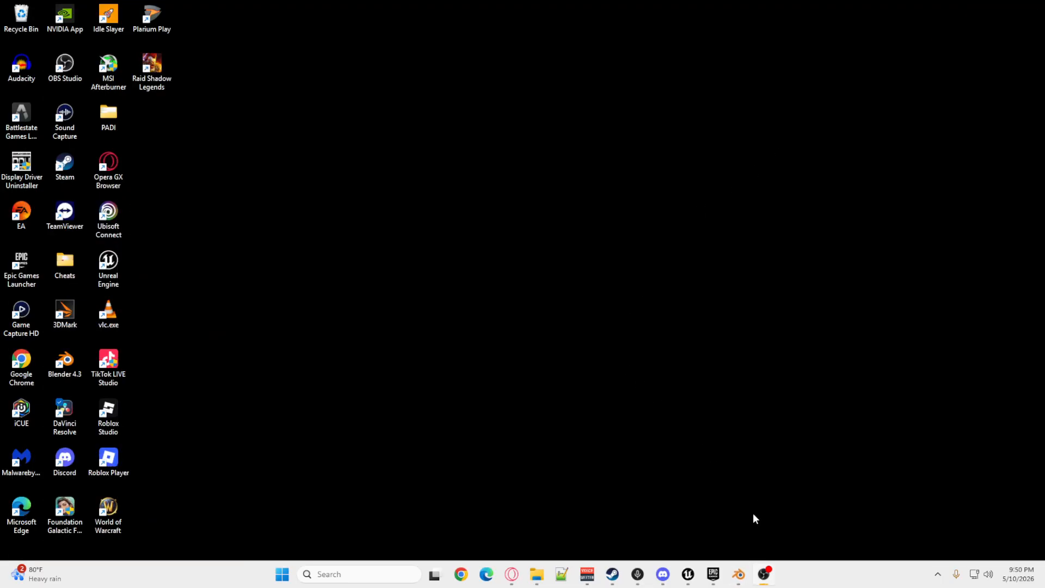
pyautogui.click(689, 575)
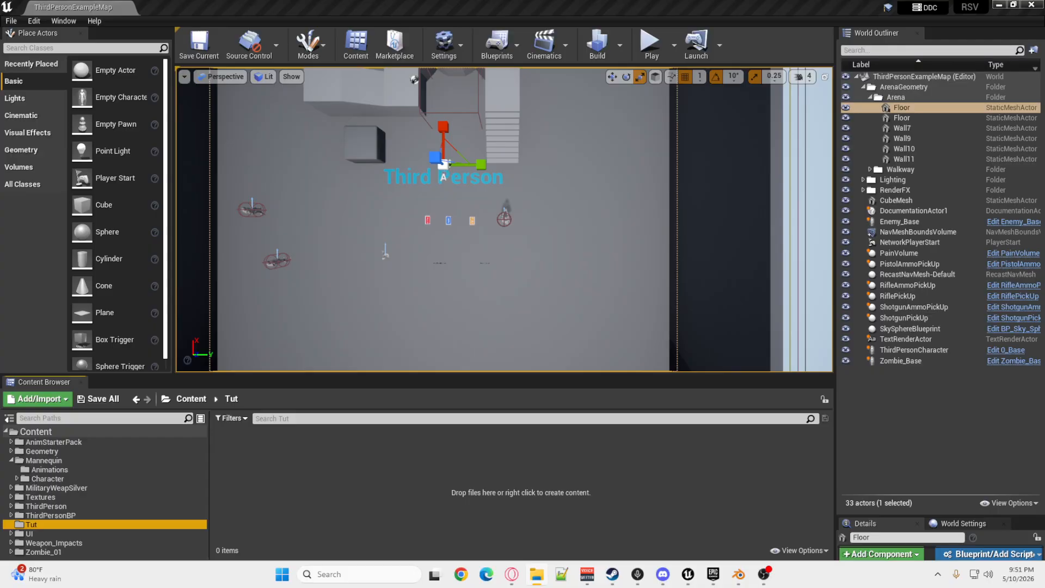
pyautogui.hotkey('alt', 'Tab')
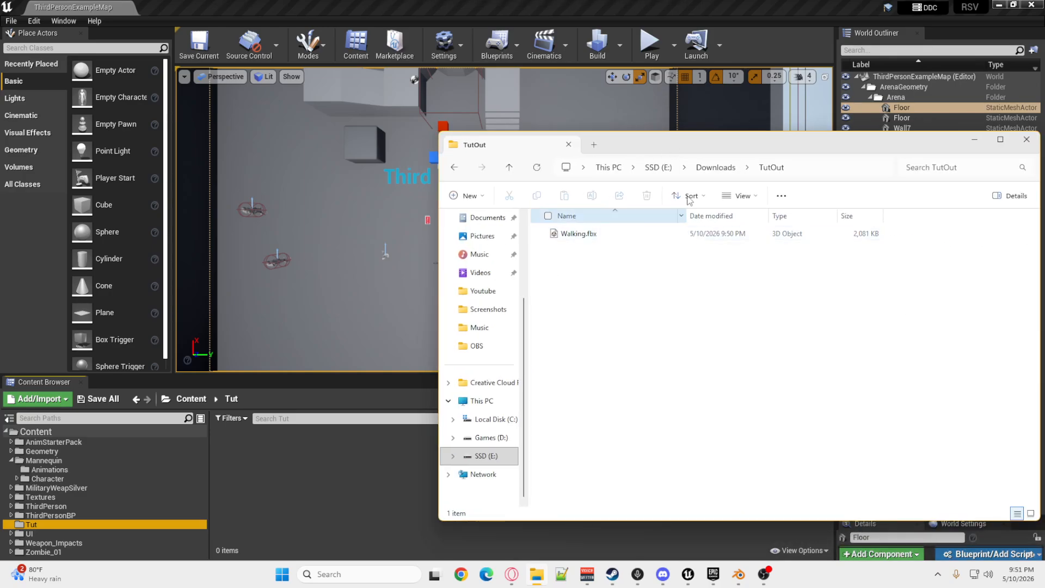
pyautogui.moveTo(811, 141); pyautogui.dragTo(1044, 140)
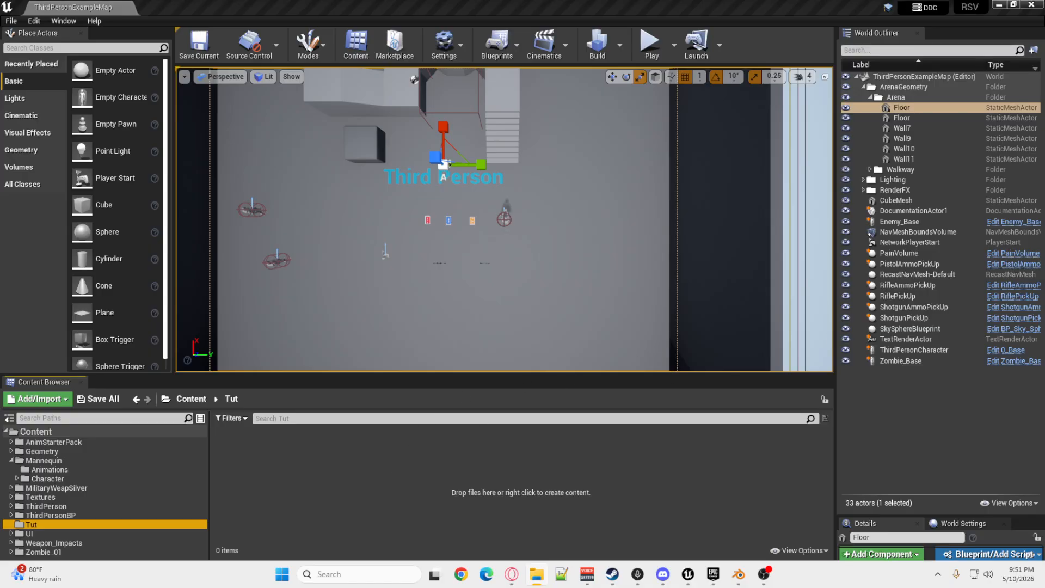
pyautogui.moveTo(1044, 304); pyautogui.dragTo(419, 450)
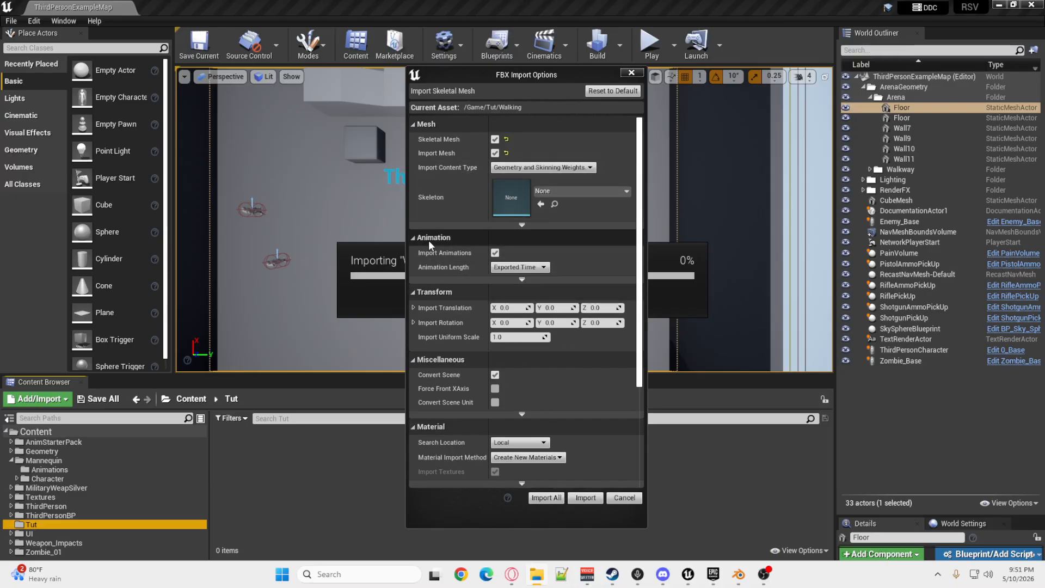
pyautogui.click(515, 225)
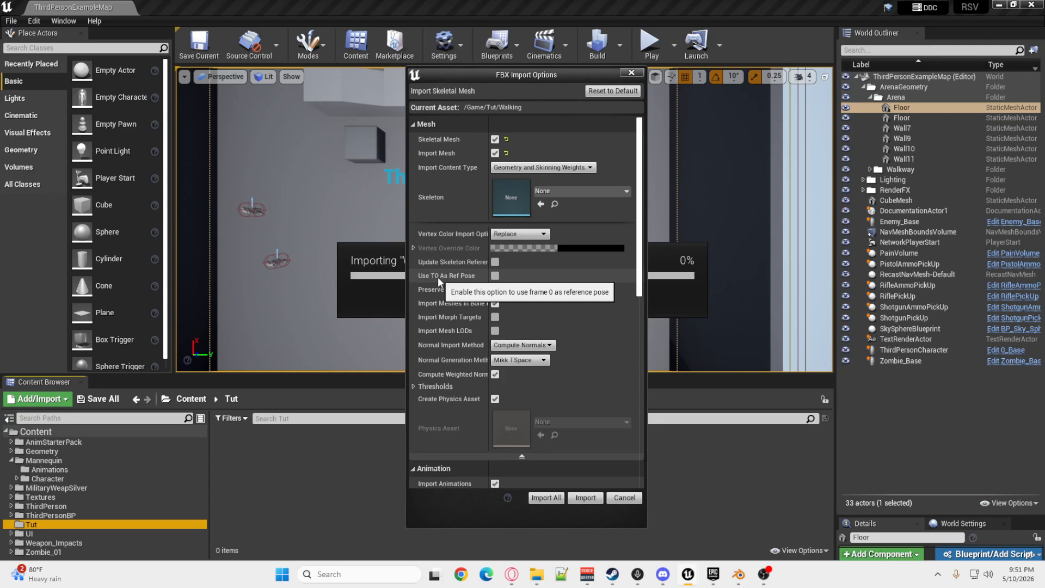
pyautogui.click(550, 497)
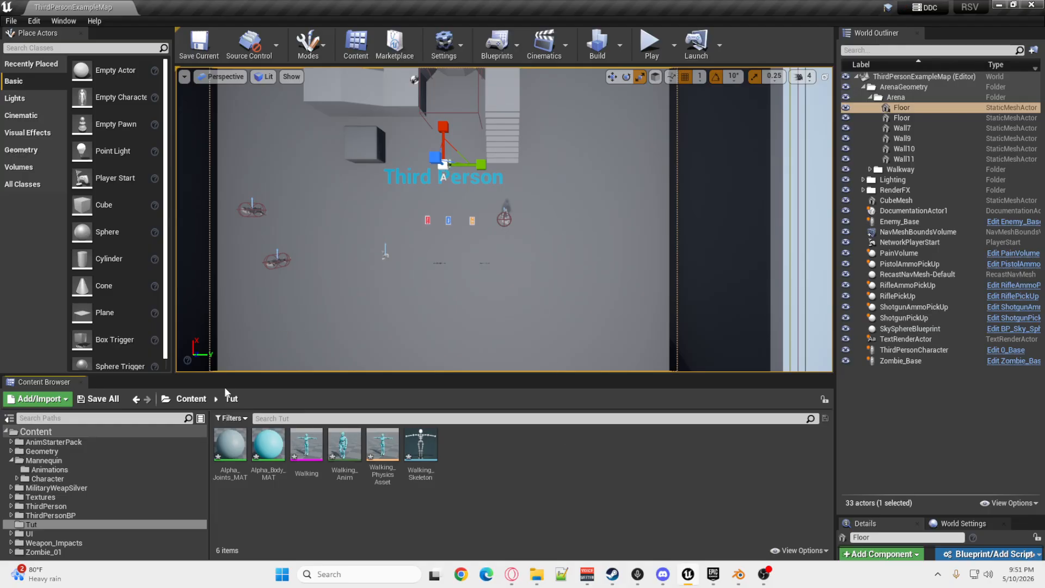
# Enable root motion on the Walking_Anim asset and save all modified content.
pyautogui.doubleClick(343, 443)
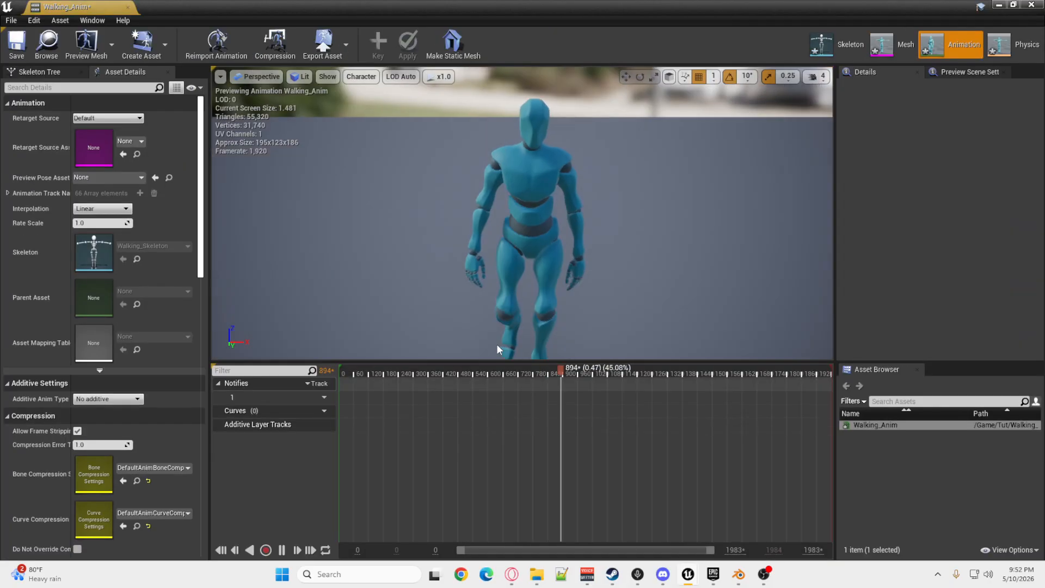
pyautogui.scroll(-5, 109, 379)
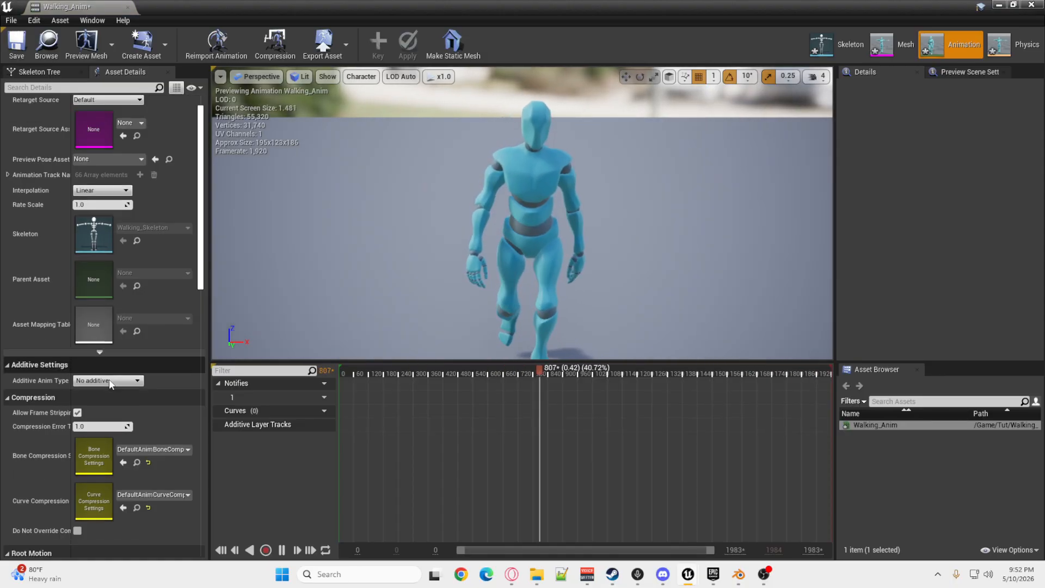
pyautogui.scroll(-1, 109, 379)
pyautogui.click(77, 477)
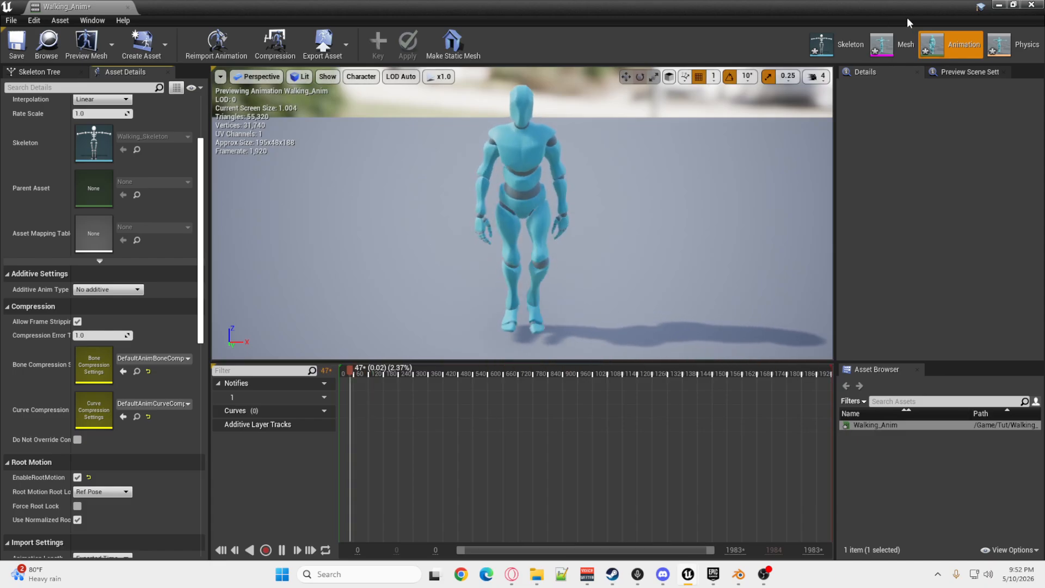
pyautogui.click(1025, 5)
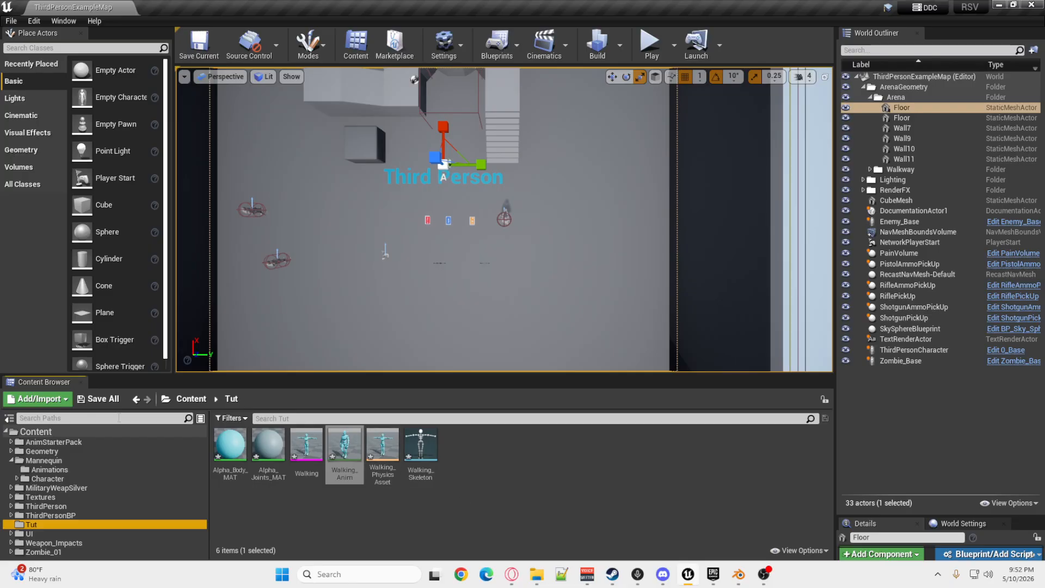
pyautogui.click(98, 399)
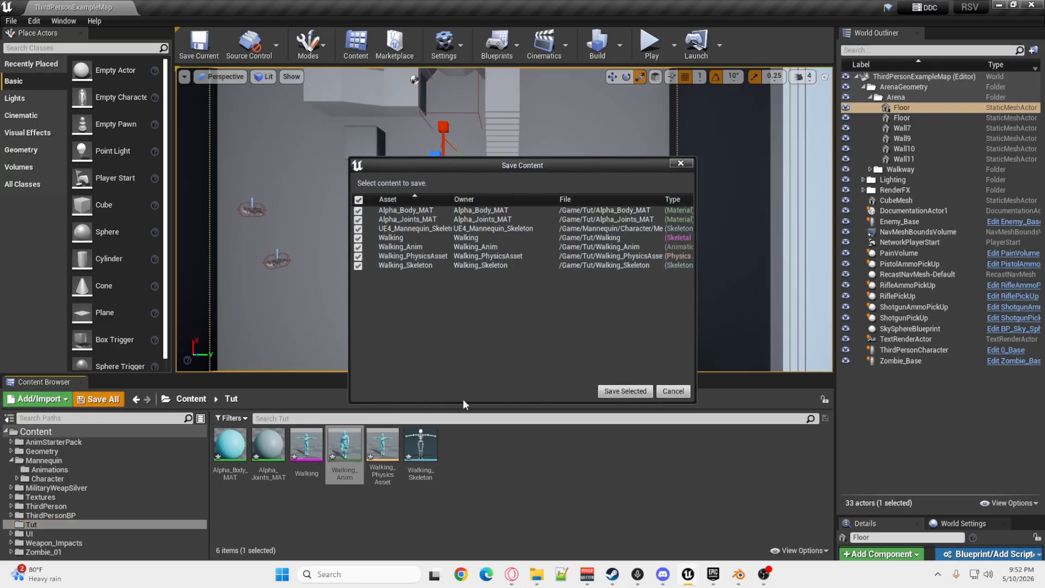
pyautogui.click(613, 391)
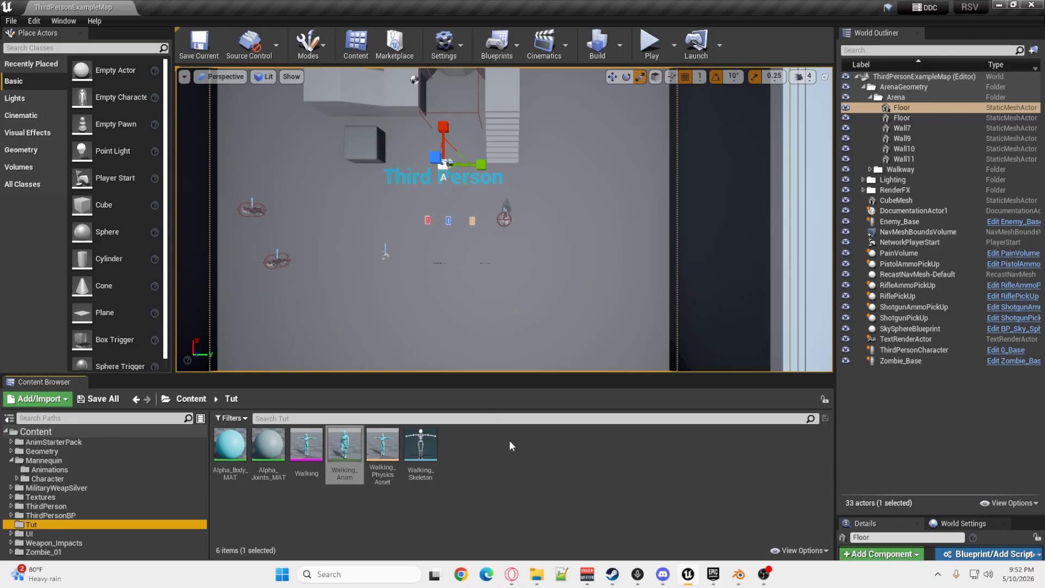
# Create an Animation Blueprint named WA in the Tut folder, targeting Walking_Skeleton.
pyautogui.rightClick(459, 452)
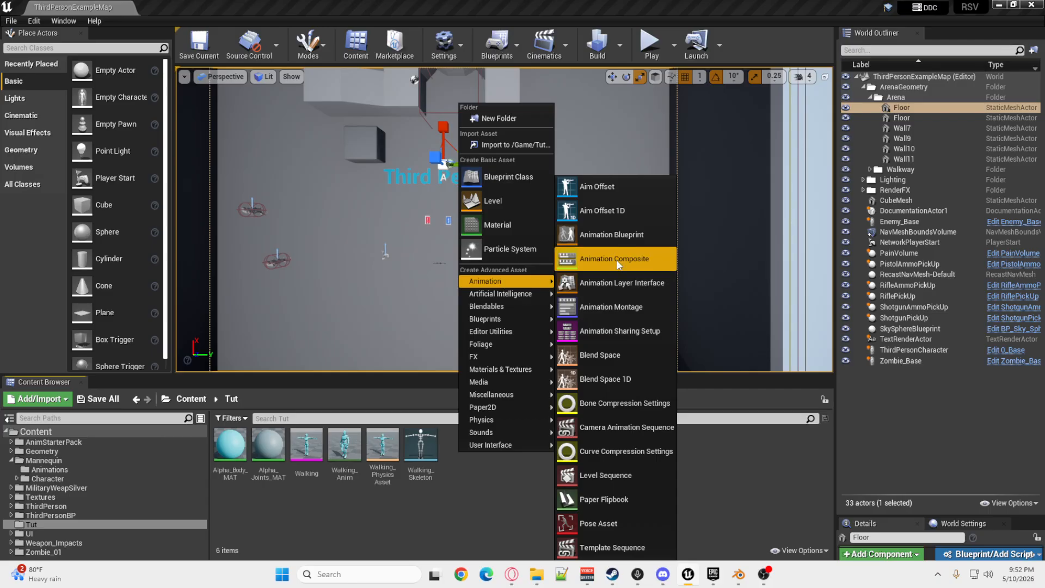
pyautogui.click(631, 237)
pyautogui.scroll(-3, 517, 381)
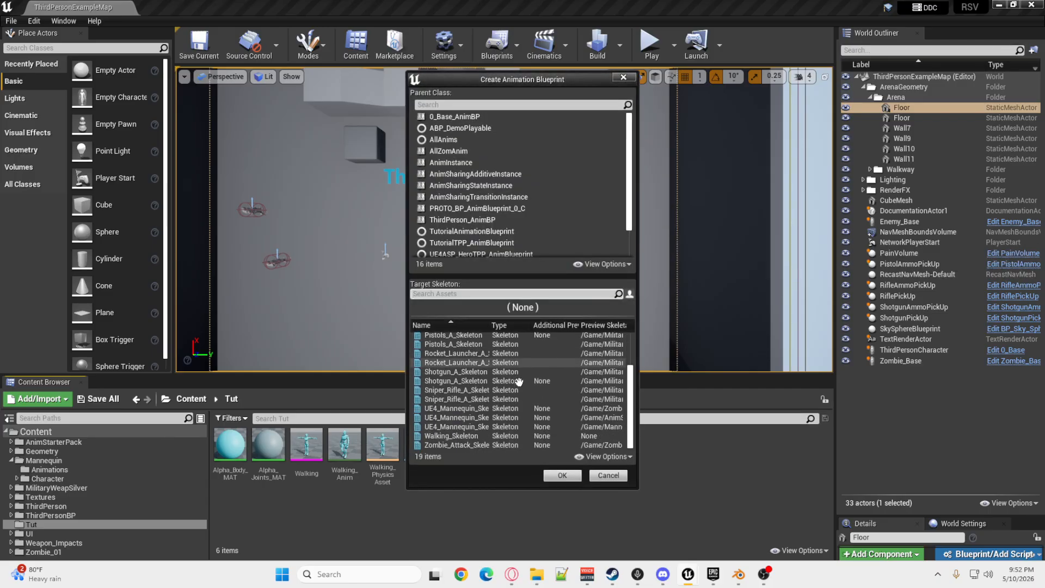
pyautogui.click(462, 436)
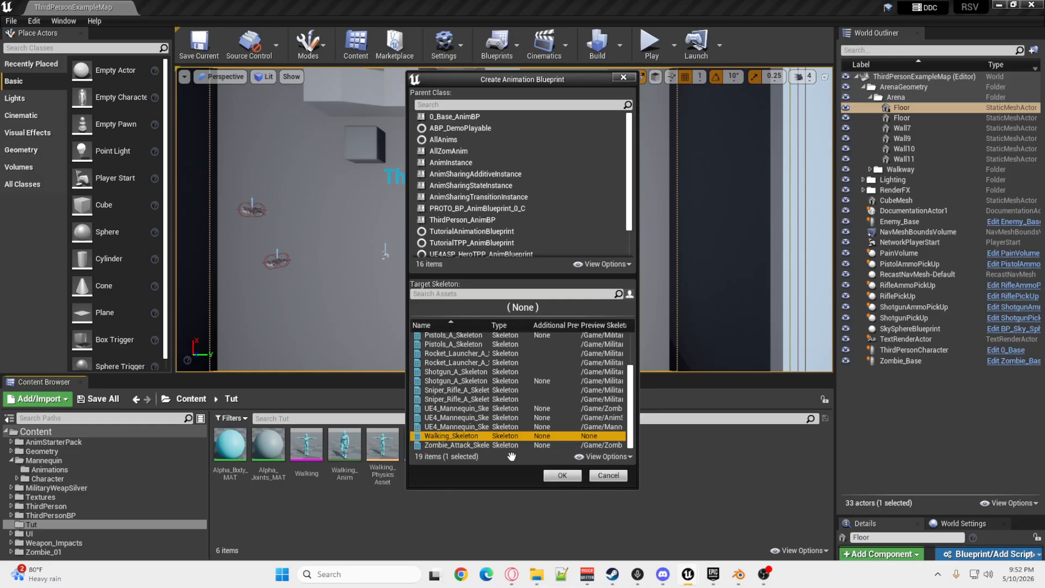
pyautogui.click(562, 476)
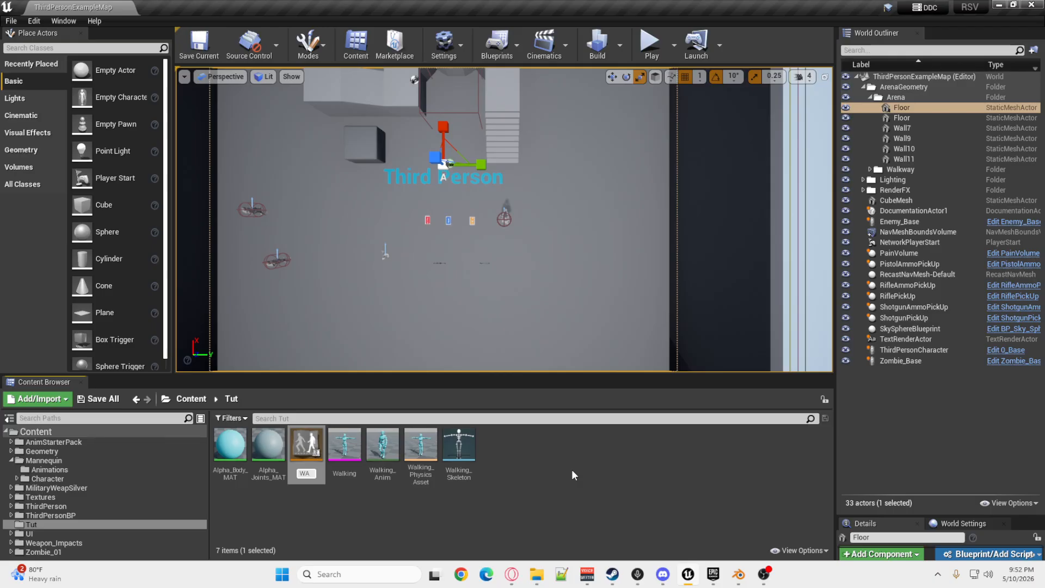
pyautogui.press('Return')
# Add a Play Walking_Anim node beside the Output Pose in WA's AnimGraph, and compile and save the blueprint.
pyautogui.doubleClick(317, 450)
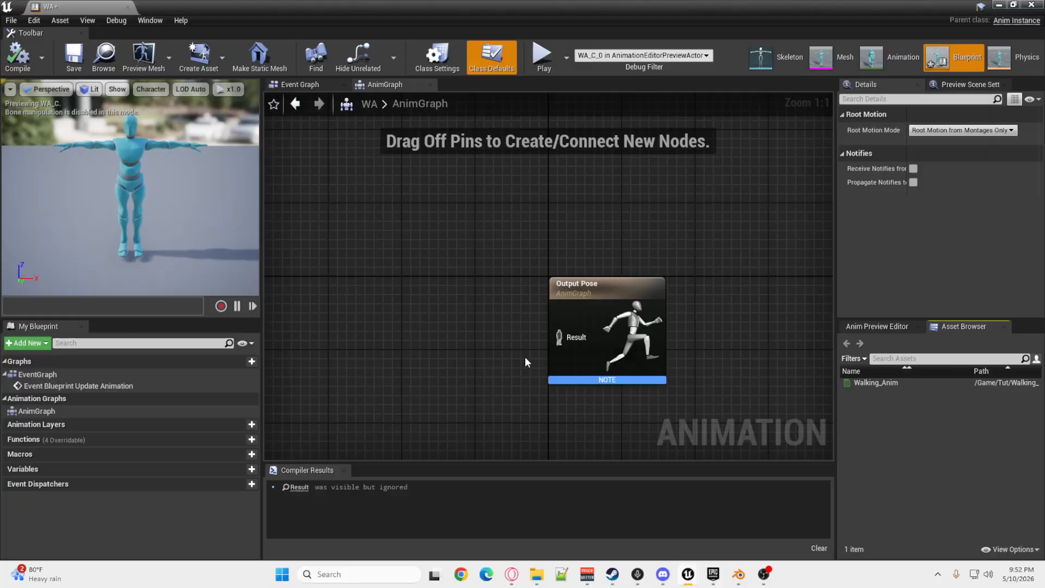
pyautogui.moveTo(898, 383); pyautogui.dragTo(449, 314)
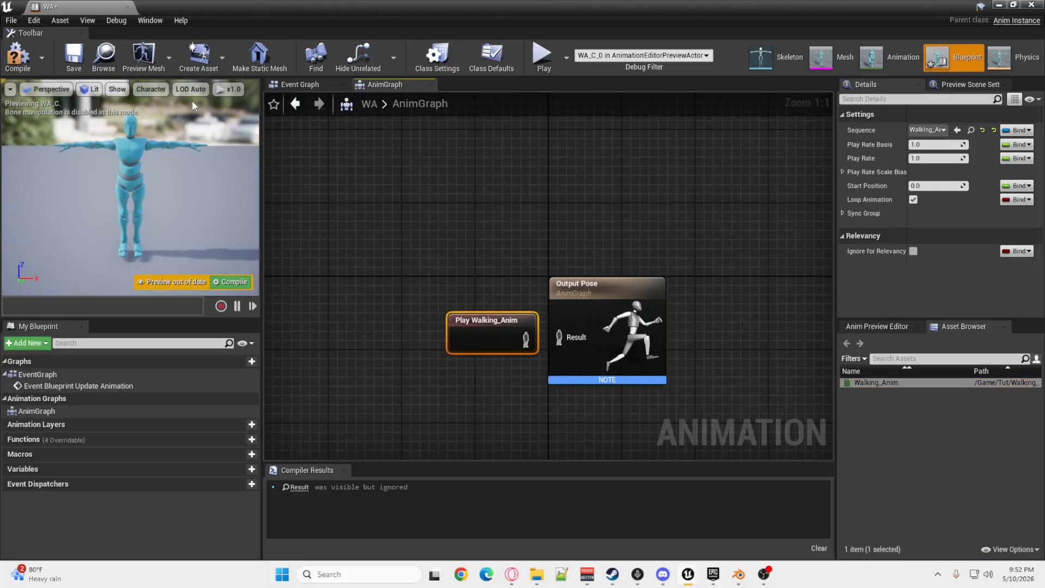
pyautogui.click(18, 56)
pyautogui.click(74, 57)
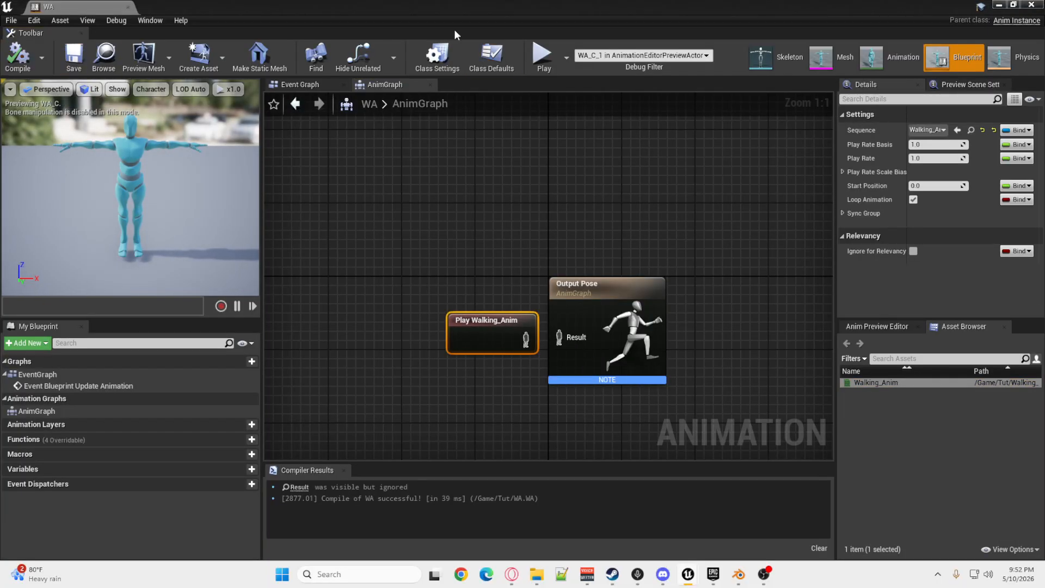
pyautogui.click(1006, 5)
# Open Walking_Skeleton and set its retargeting rig to the engine-defined Humanoid rig.
pyautogui.rightClick(318, 444)
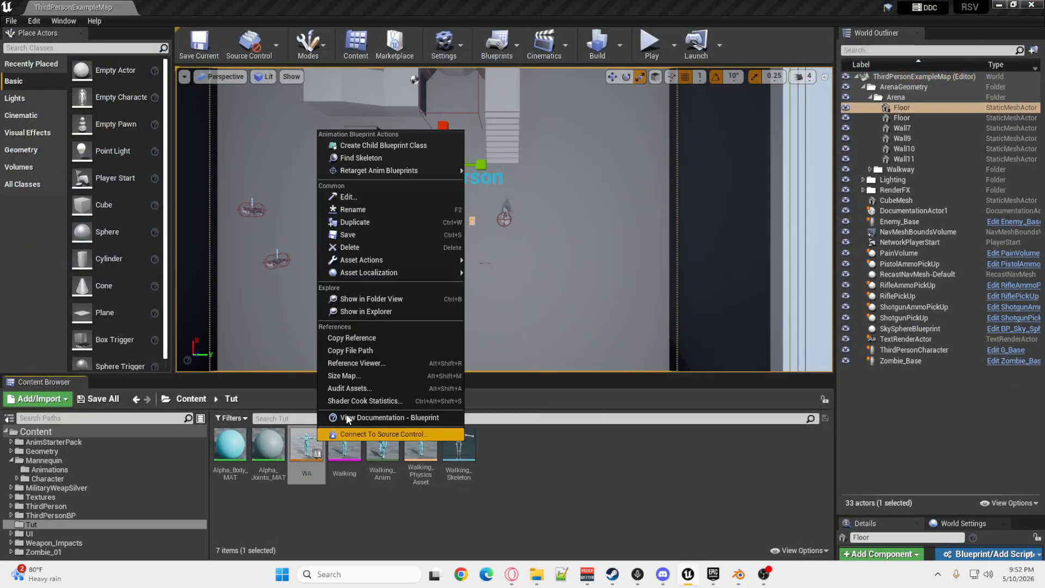
pyautogui.doubleClick(459, 457)
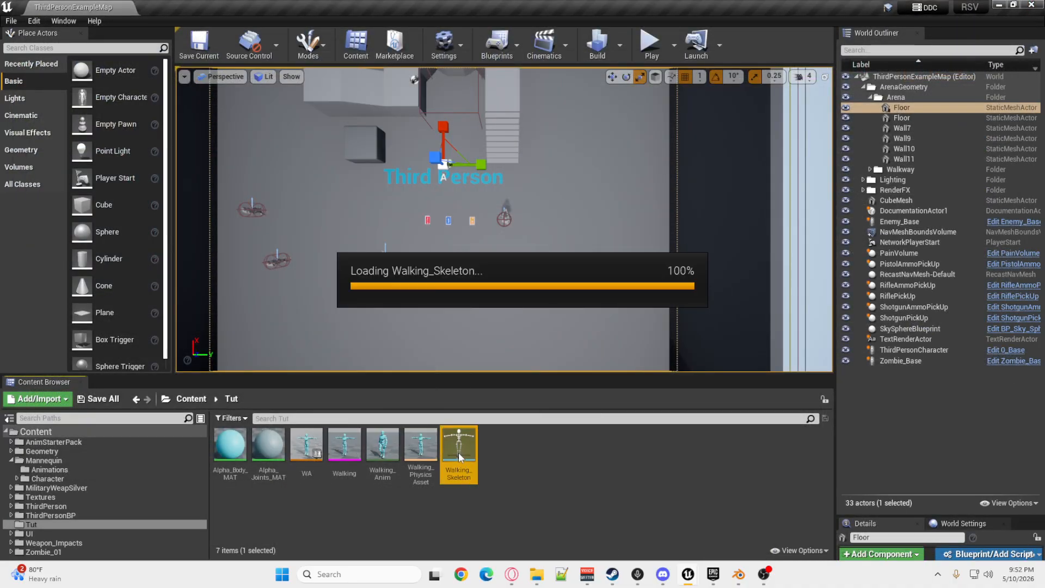
pyautogui.click(81, 315)
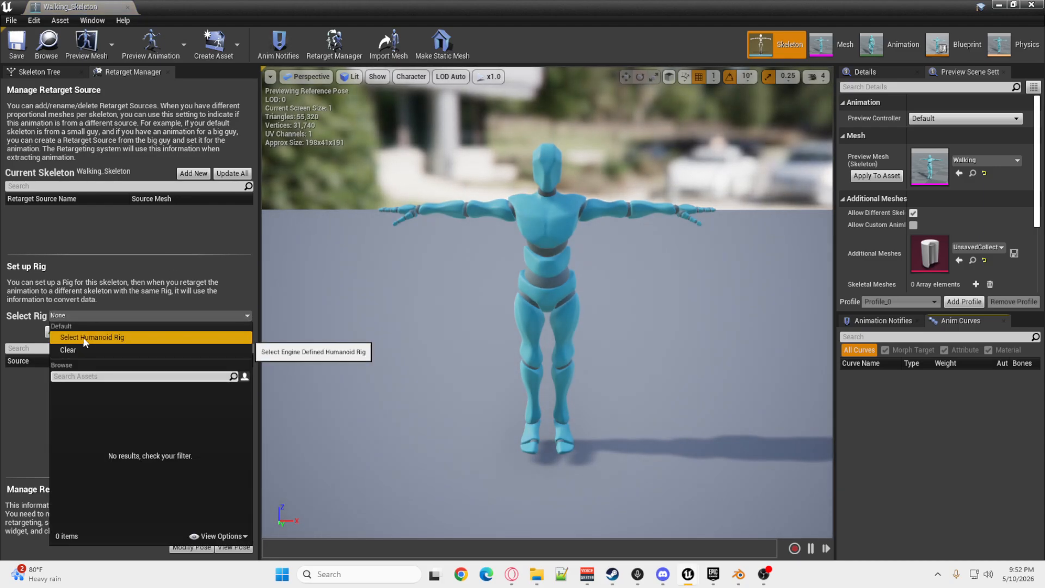
pyautogui.click(84, 338)
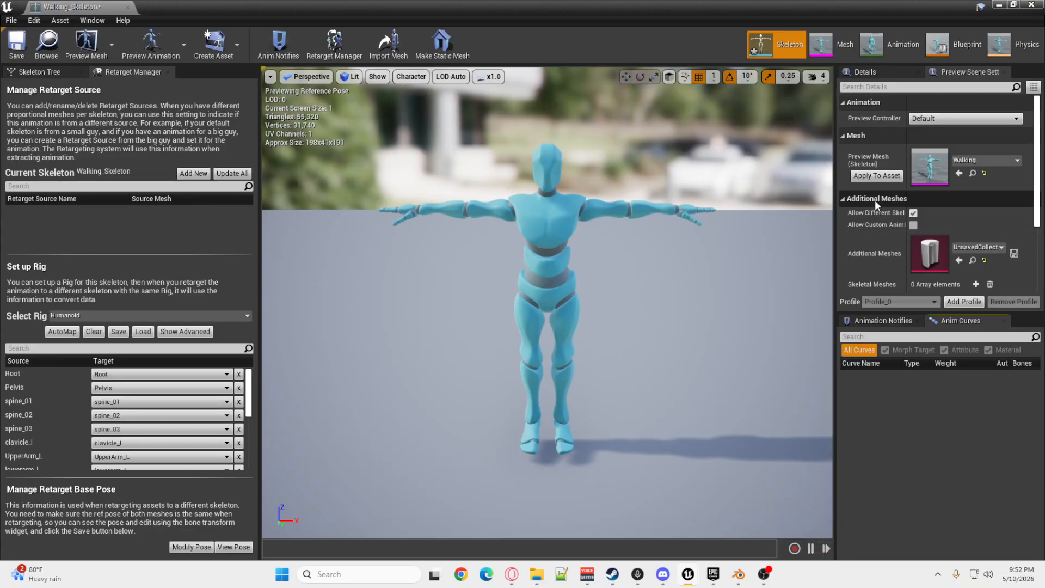
# Save Walking_Skeleton, then duplicate and retarget the WA blueprint from the Tut folder to the Mannequin folder's UE4_Mannequin_Skeleton.
pyautogui.click(17, 57)
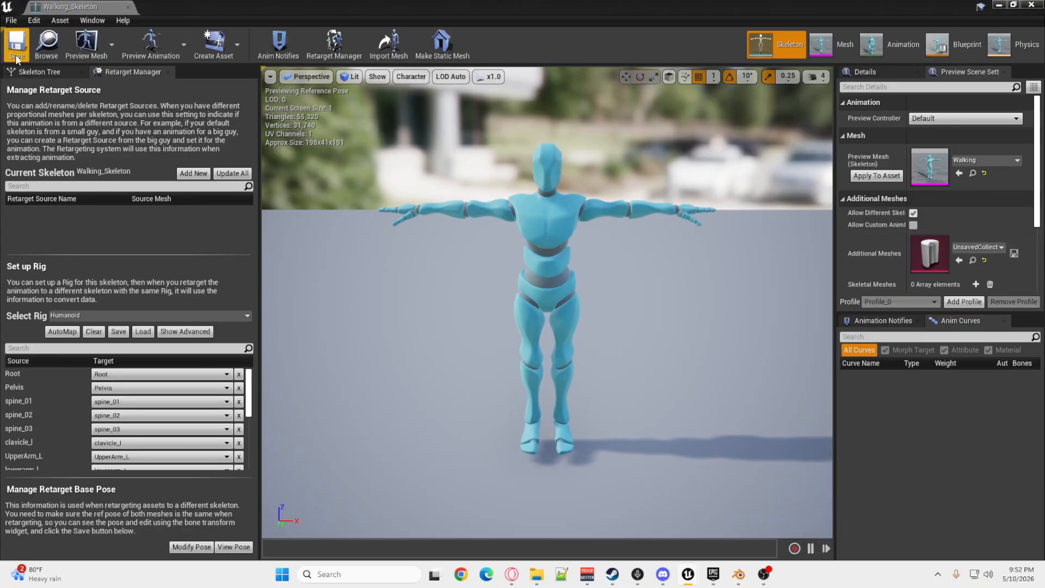
pyautogui.click(996, 4)
pyautogui.rightClick(315, 442)
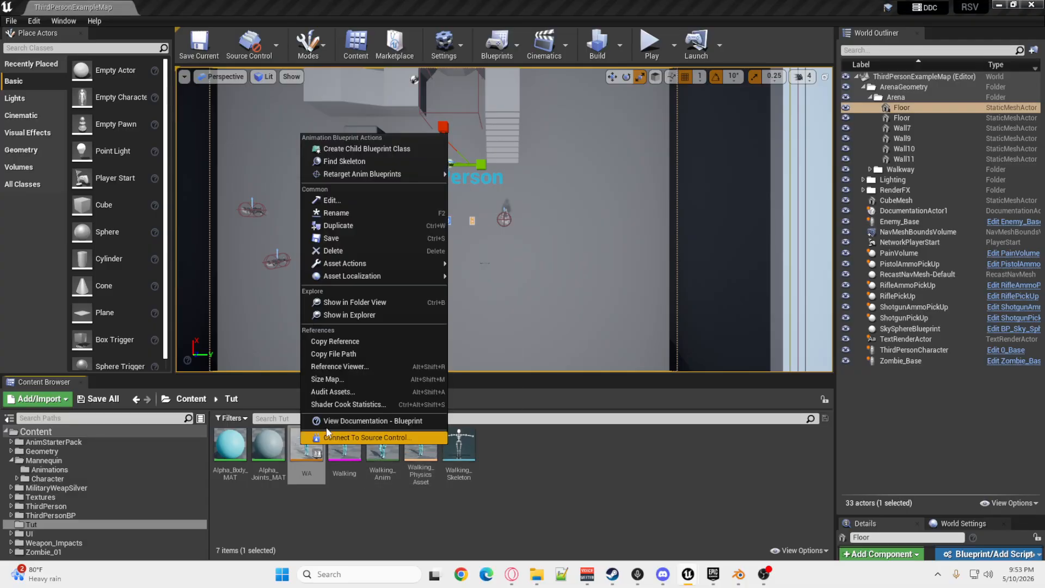
pyautogui.moveTo(391, 174)
pyautogui.click(478, 172)
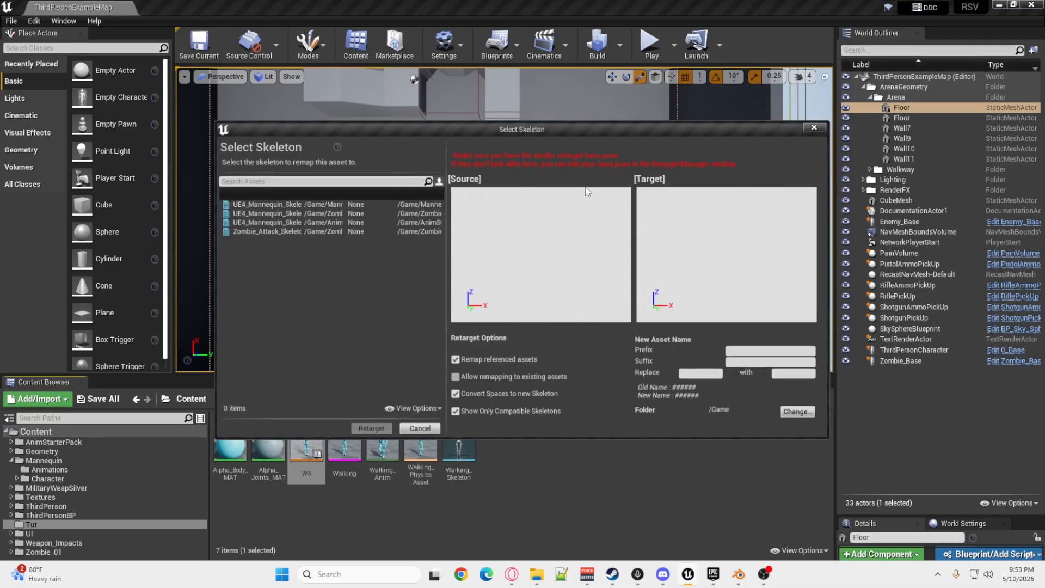
pyautogui.click(325, 204)
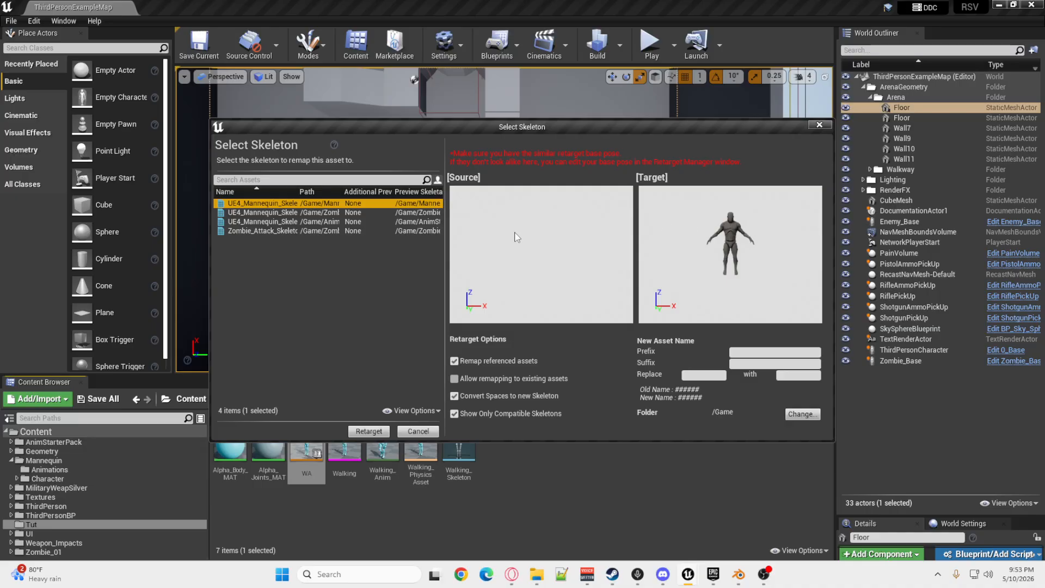
pyautogui.click(361, 431)
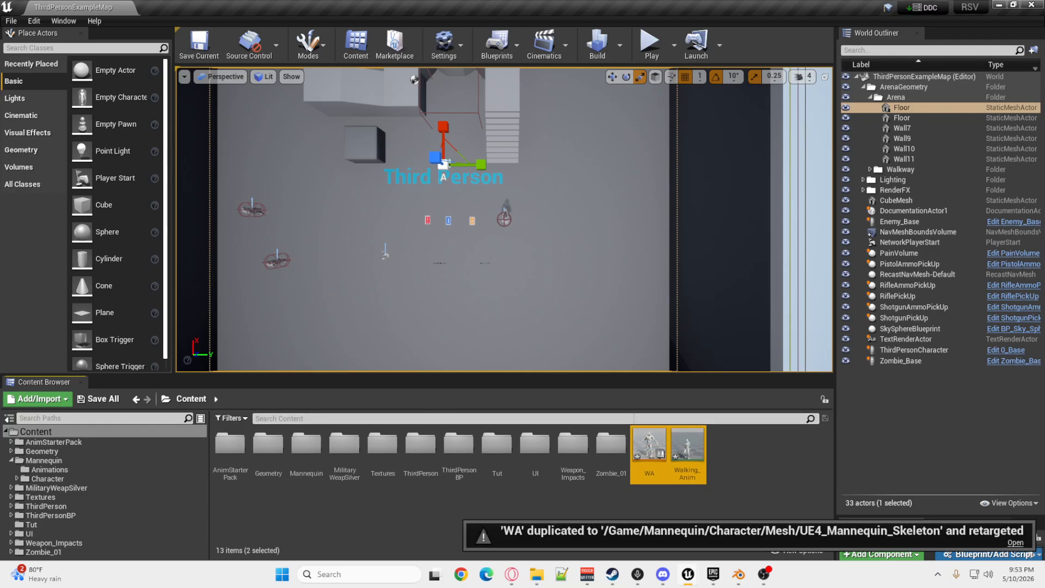
# Delete the retargeted WA blueprint copy from the Content folder.
pyautogui.click(651, 444)
pyautogui.press('Delete')
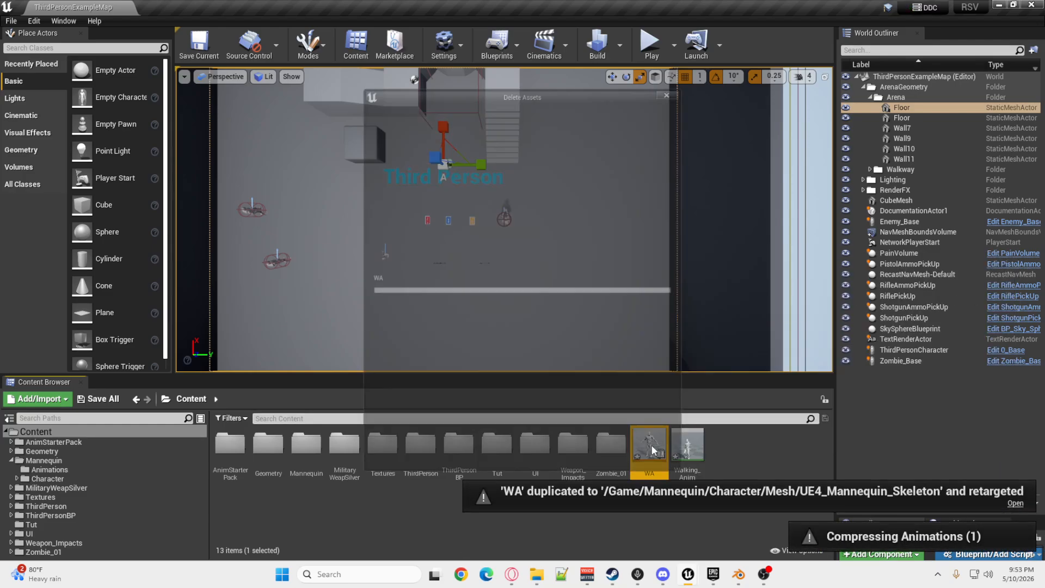
pyautogui.click(498, 466)
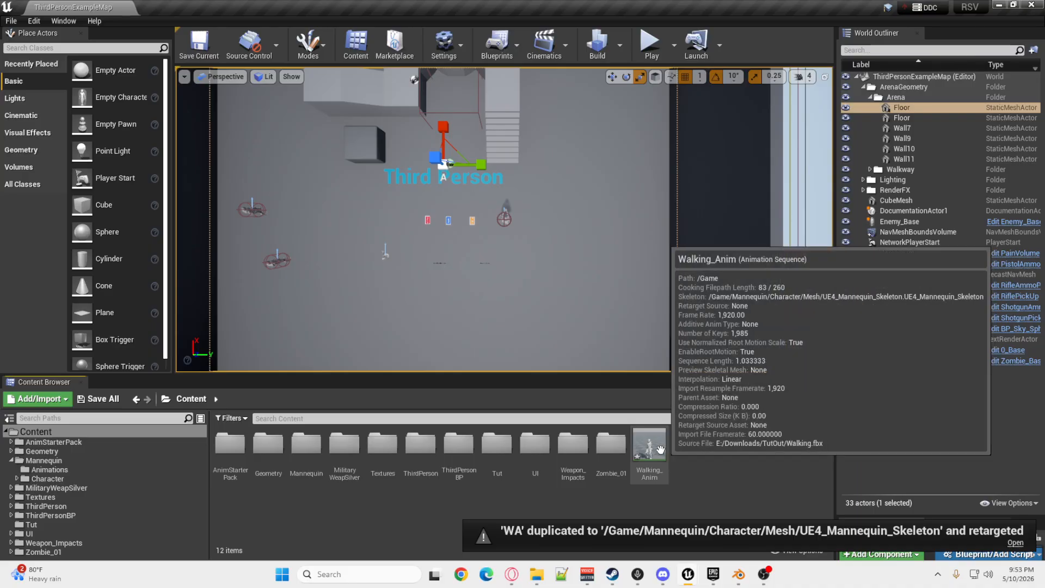
# Examine the retargeted Walking_Anim and the reference pose of UE4_Mannequin_Skeleton, and close both editors.
pyautogui.doubleClick(653, 446)
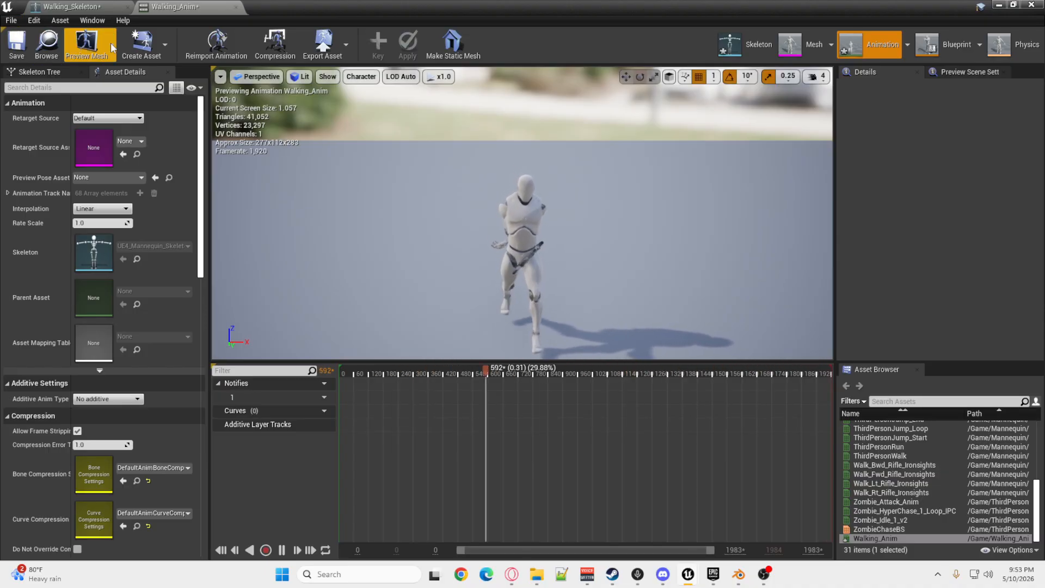
pyautogui.click(736, 51)
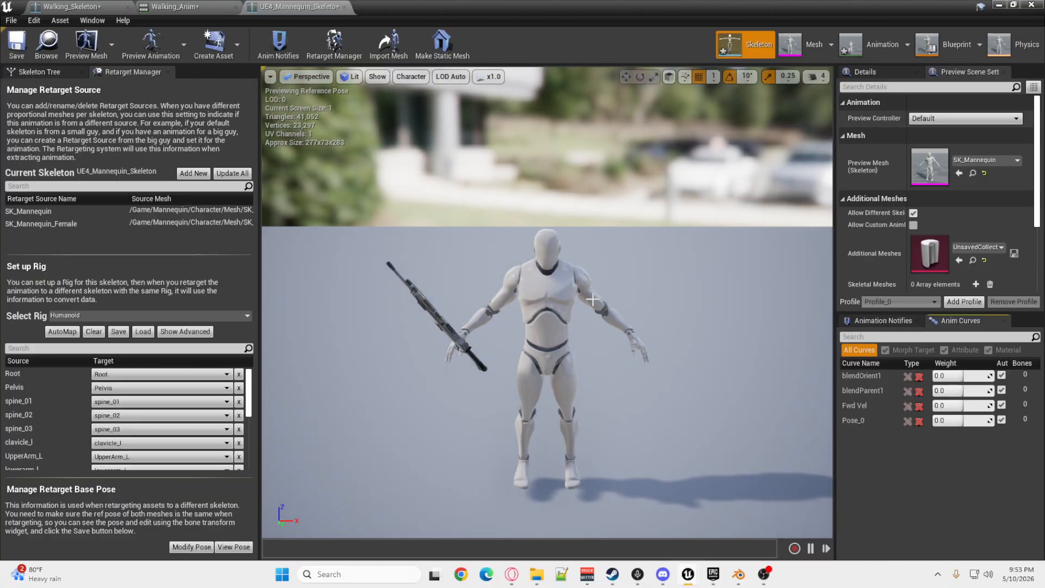
pyautogui.click(344, 8)
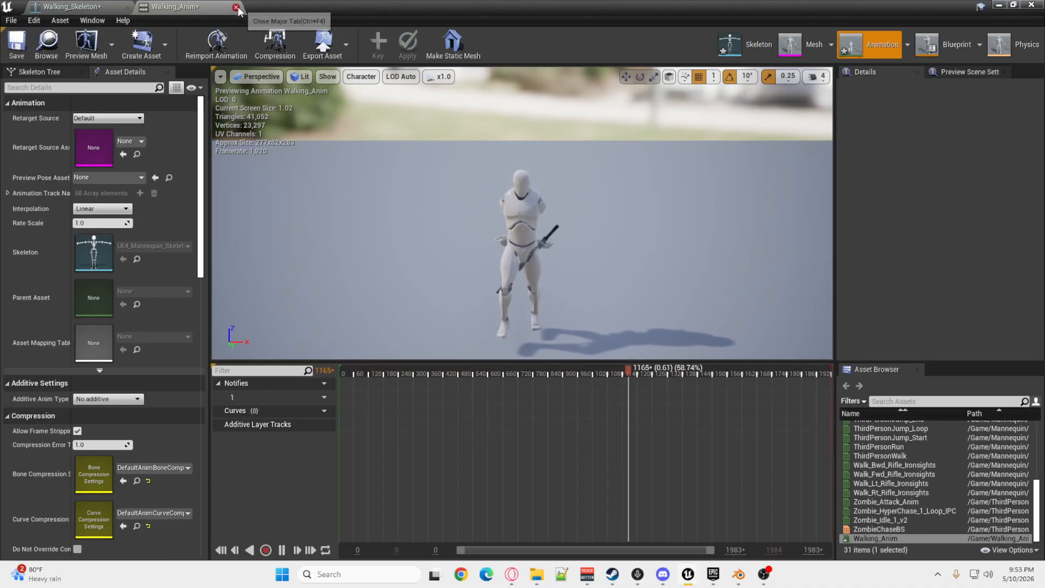
pyautogui.click(240, 7)
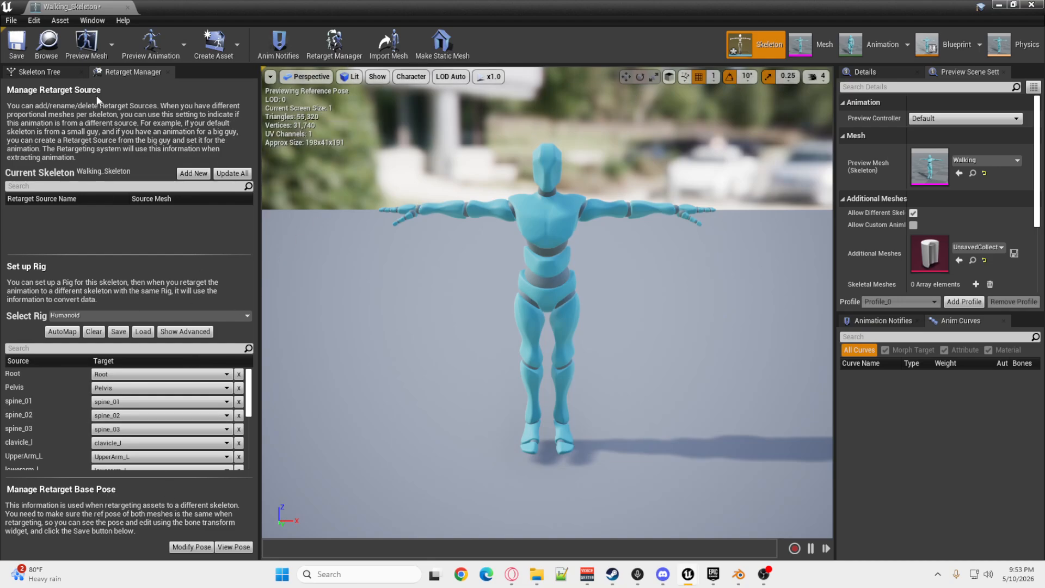
# Rotate the clavicle_l bone of Walking_Skeleton so the left arm drops from the T-pose into an A-pose.
pyautogui.click(39, 72)
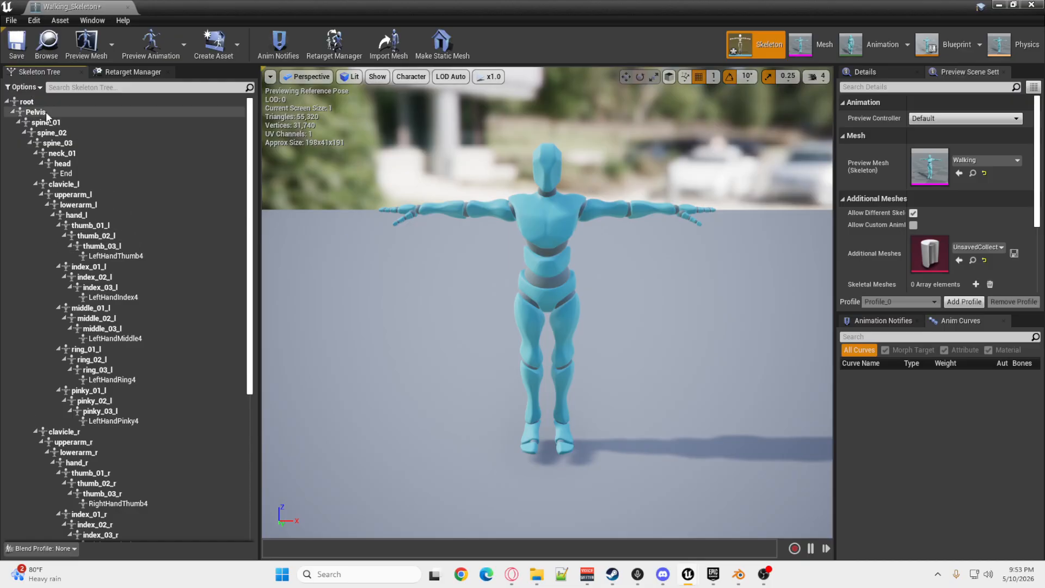
pyautogui.click(81, 185)
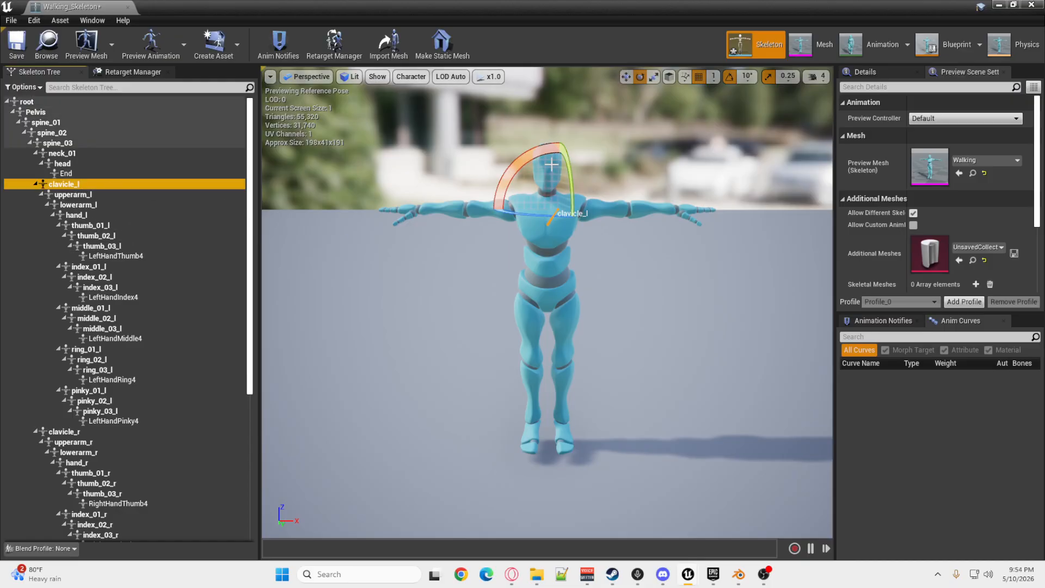
pyautogui.moveTo(532, 155); pyautogui.dragTo(580, 202)
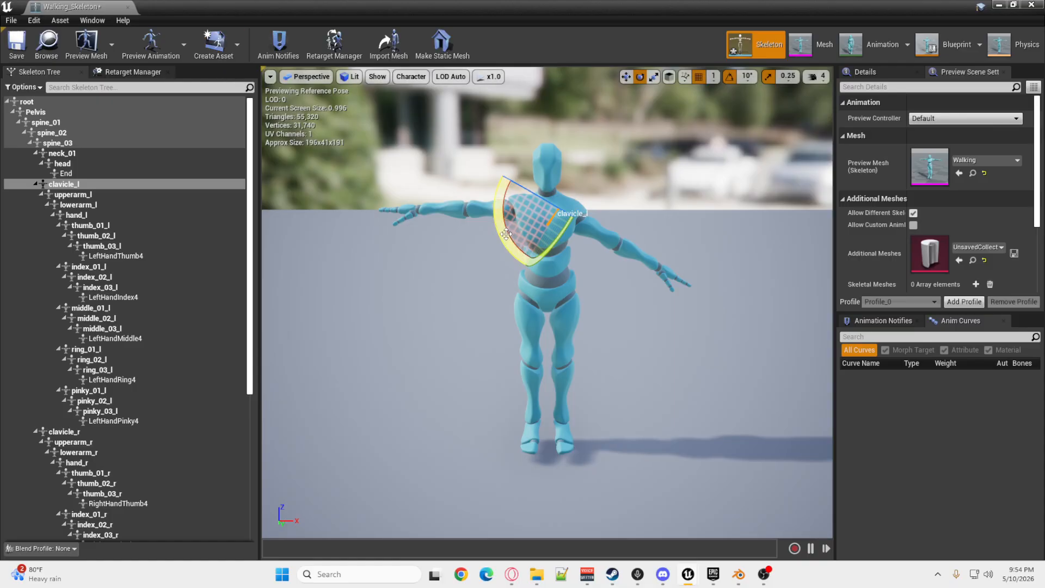
pyautogui.moveTo(506, 234); pyautogui.dragTo(501, 222)
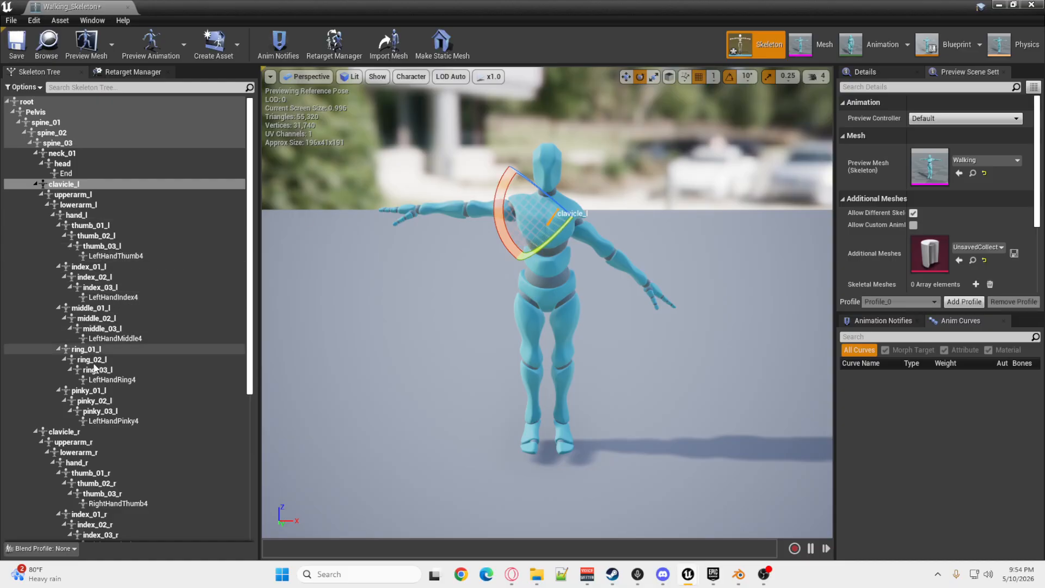
# Rotate the clavicle_r bone about 30 degrees to lower the right arm into an A-pose.
pyautogui.click(79, 430)
pyautogui.moveTo(575, 164); pyautogui.dragTo(556, 146)
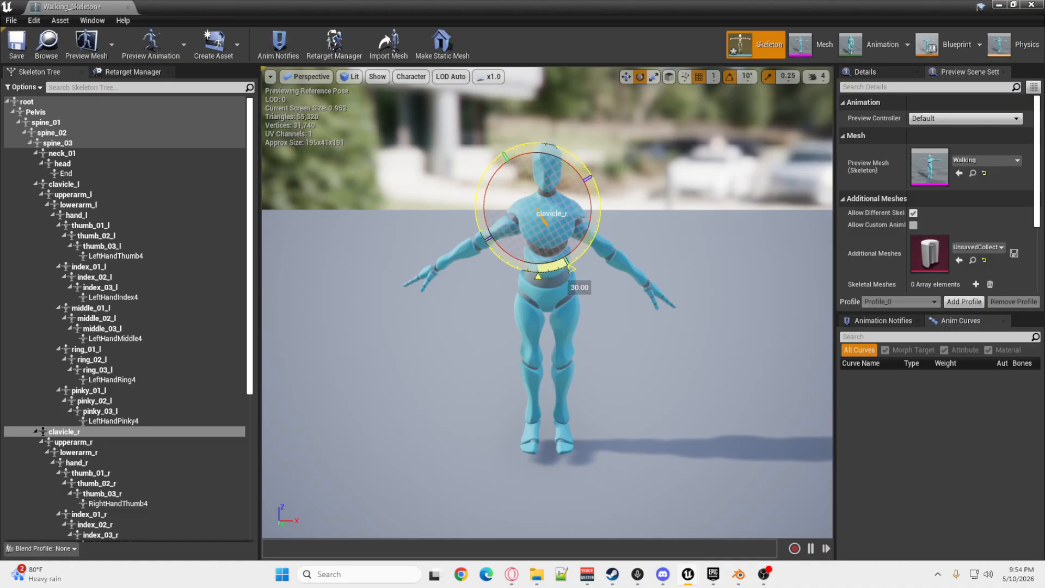
pyautogui.moveTo(570, 268)
pyautogui.mouseDown()
pyautogui.moveTo(583, 260)
pyautogui.moveTo(571, 267)
pyautogui.mouseUp()
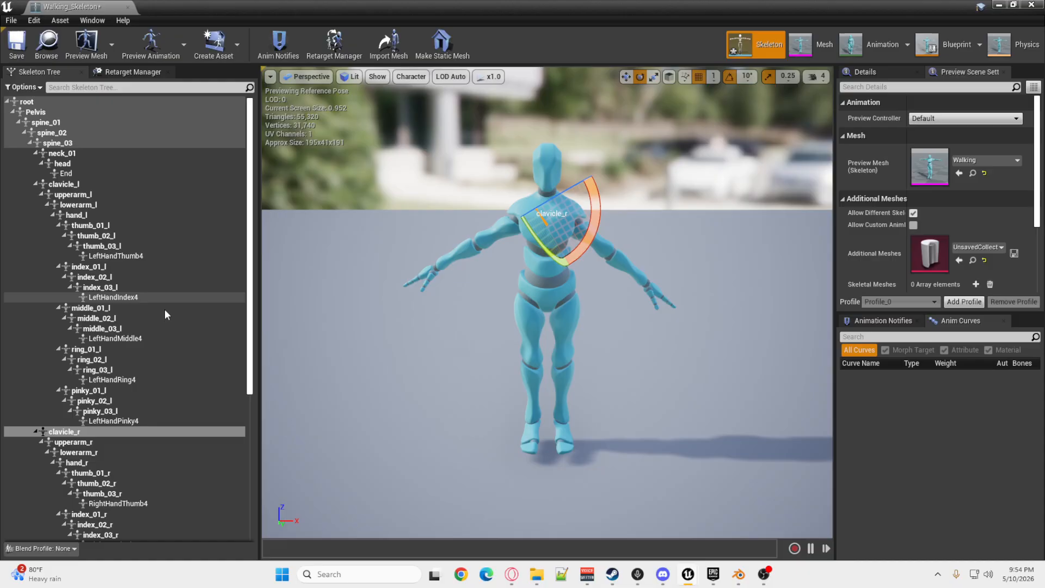
# Rotate the lowerarm_r bone to turn the right forearm towards the mannequin's pose, undoing the first attempt.
pyautogui.keyDown('ctrl'); pyautogui.click(93, 455); pyautogui.keyUp('ctrl')
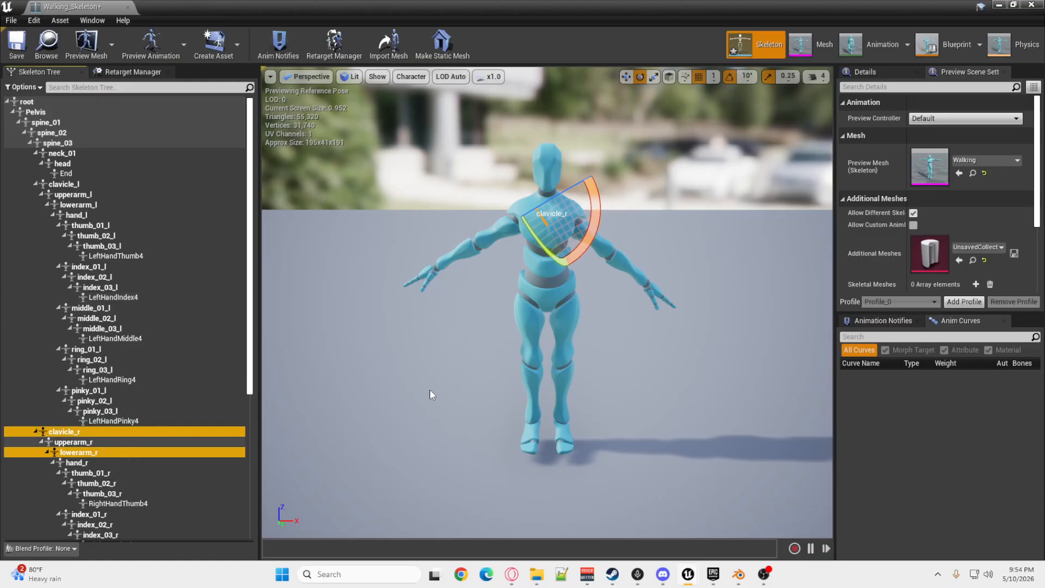
pyautogui.moveTo(432, 395); pyautogui.dragTo(523, 441, button='right')
pyautogui.click(92, 456)
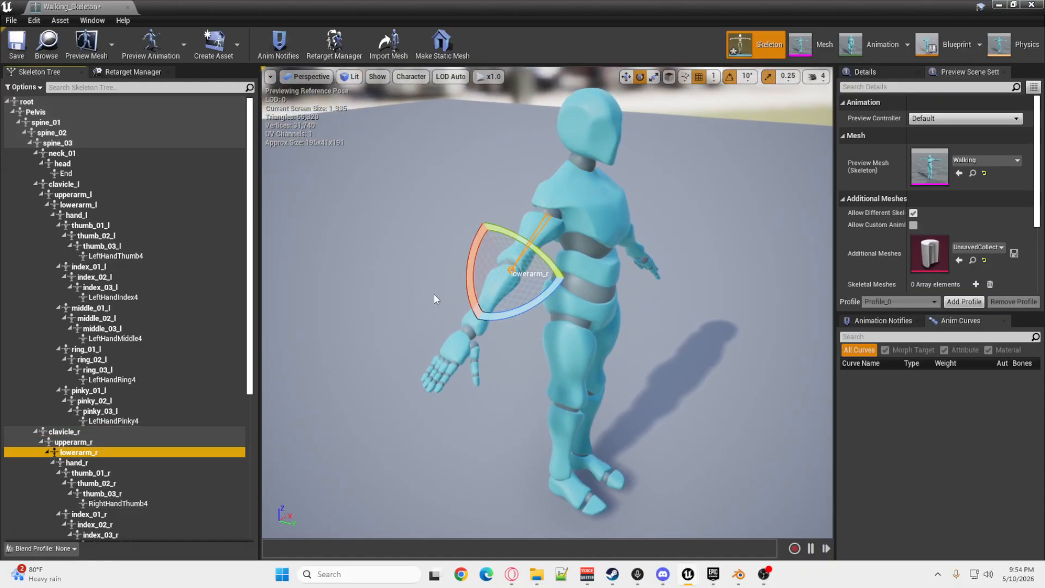
pyautogui.moveTo(527, 314); pyautogui.dragTo(530, 307)
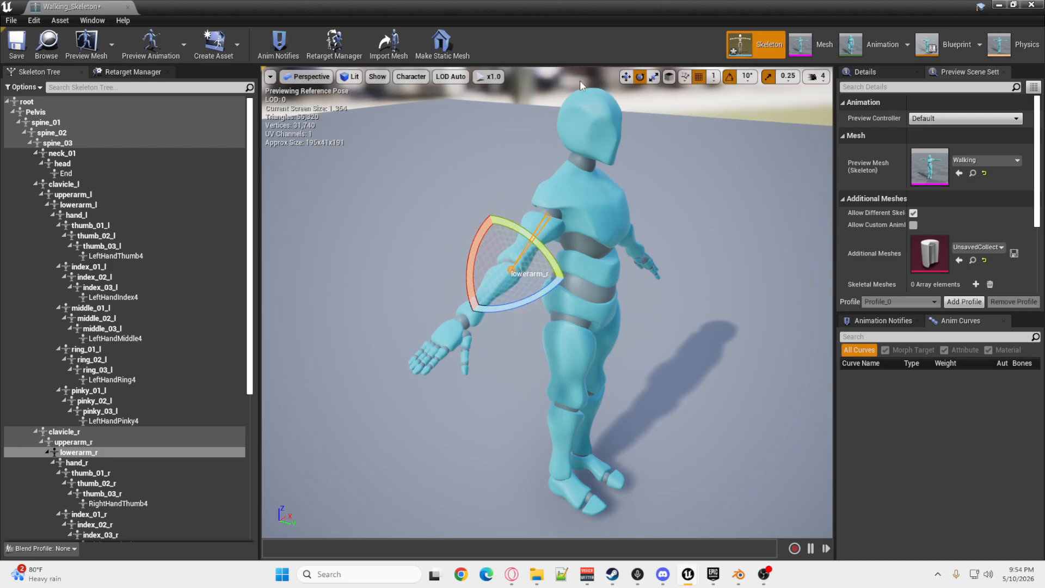
pyautogui.hotkey('ctrl', 'z')
pyautogui.moveTo(517, 305); pyautogui.dragTo(523, 300)
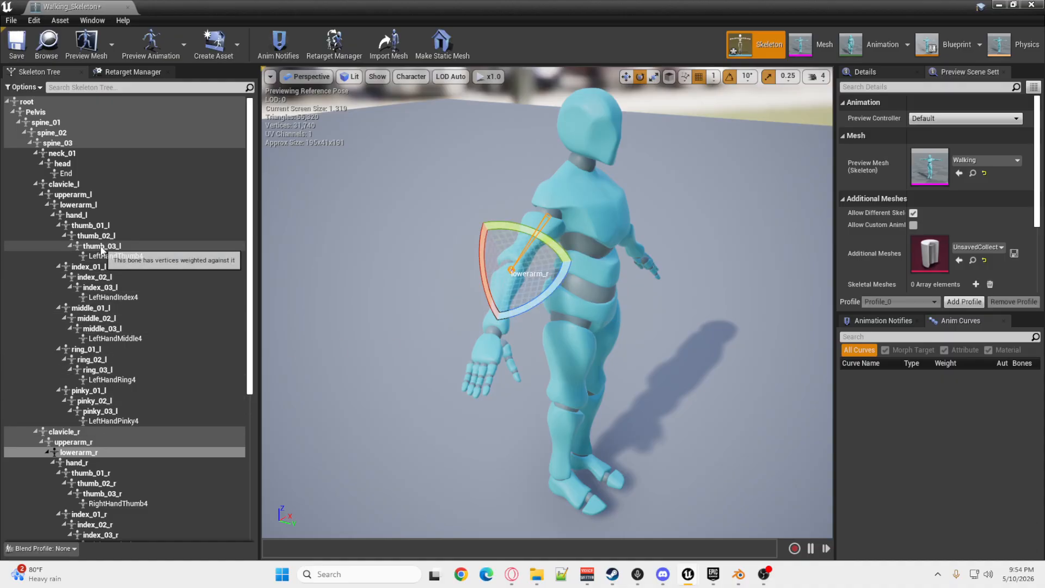
# Rotate the lowerarm_l bone to turn the left forearm to match the right one.
pyautogui.click(99, 205)
pyautogui.press('d')
pyautogui.moveTo(791, 311); pyautogui.dragTo(559, 328, button='right')
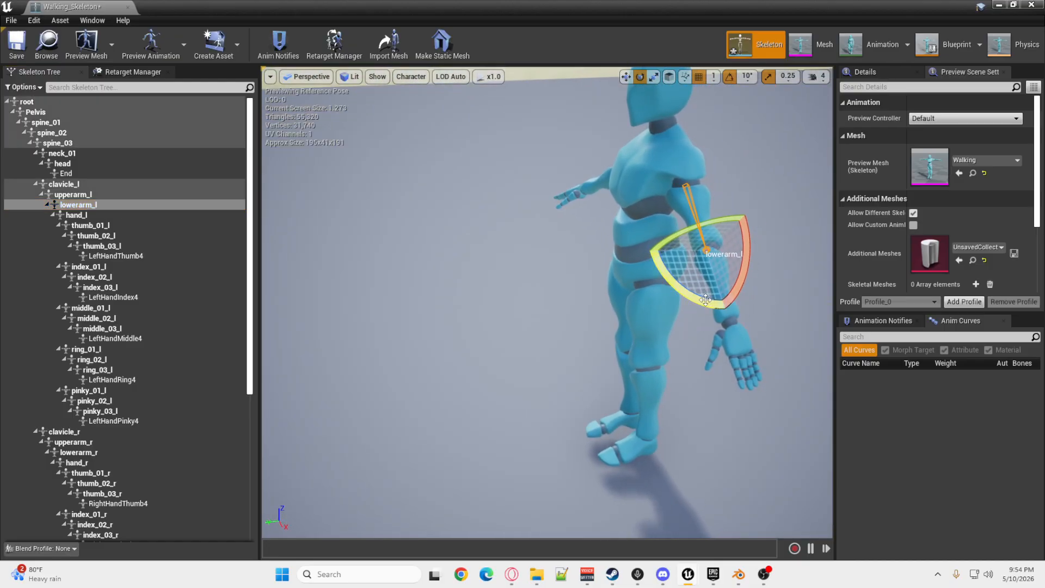
pyautogui.moveTo(706, 300); pyautogui.dragTo(693, 300)
# Rotate the clavicle_r bone slightly further so the right arm hangs as low as the left arm.
pyautogui.moveTo(697, 301); pyautogui.dragTo(811, 321, button='right')
pyautogui.press('a')
pyautogui.press('w')
pyautogui.press('s')
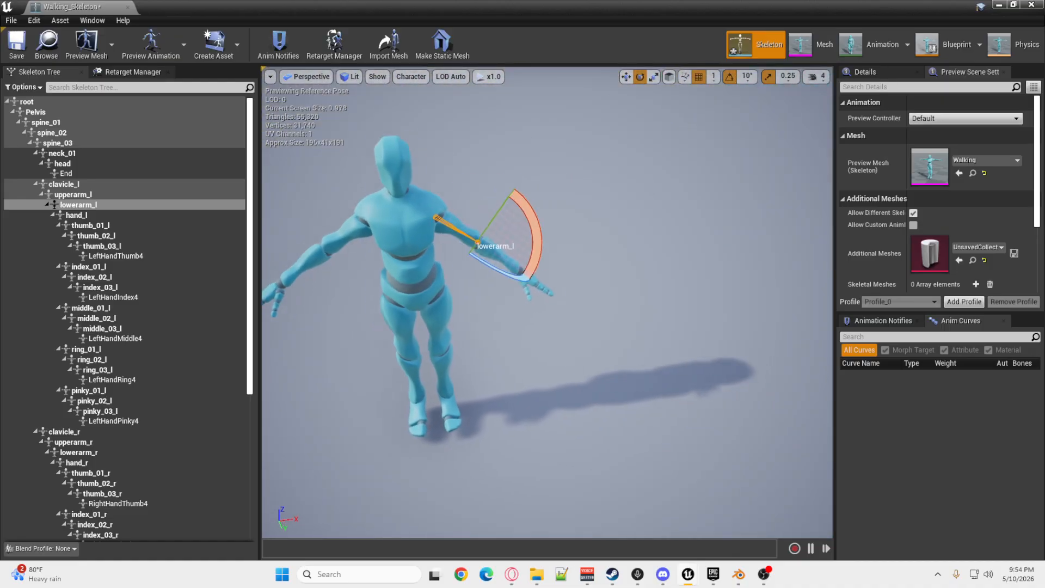
pyautogui.moveTo(381, 252); pyautogui.dragTo(385, 252, button='right')
pyautogui.press('d')
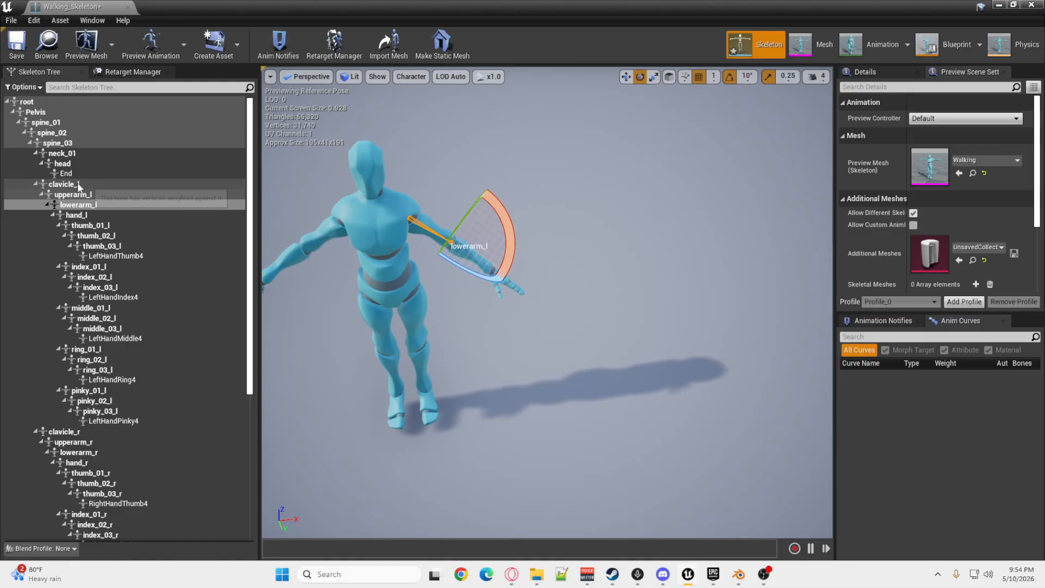
pyautogui.click(64, 184)
pyautogui.click(64, 431)
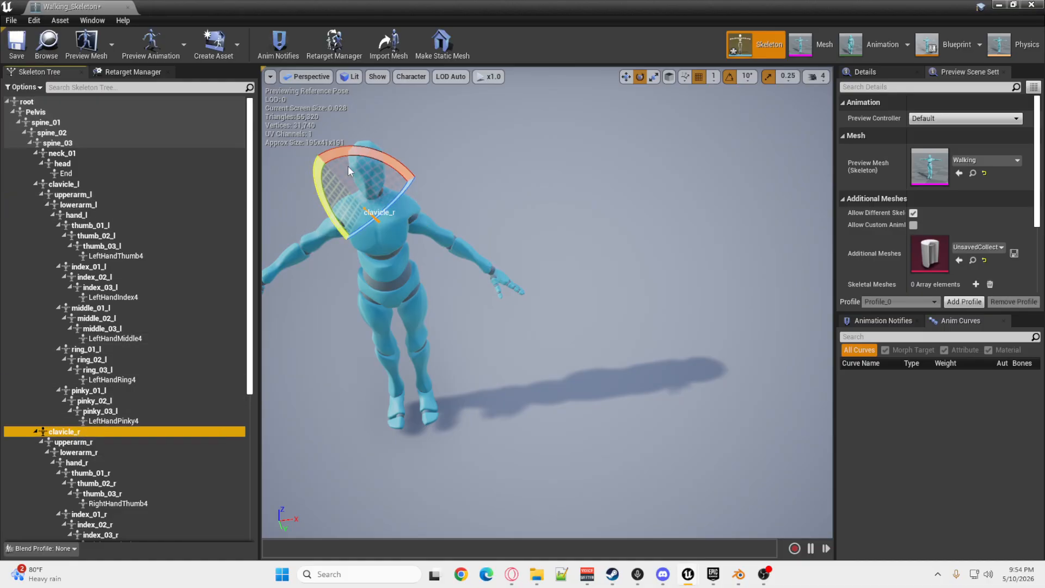
pyautogui.moveTo(409, 259); pyautogui.dragTo(417, 252)
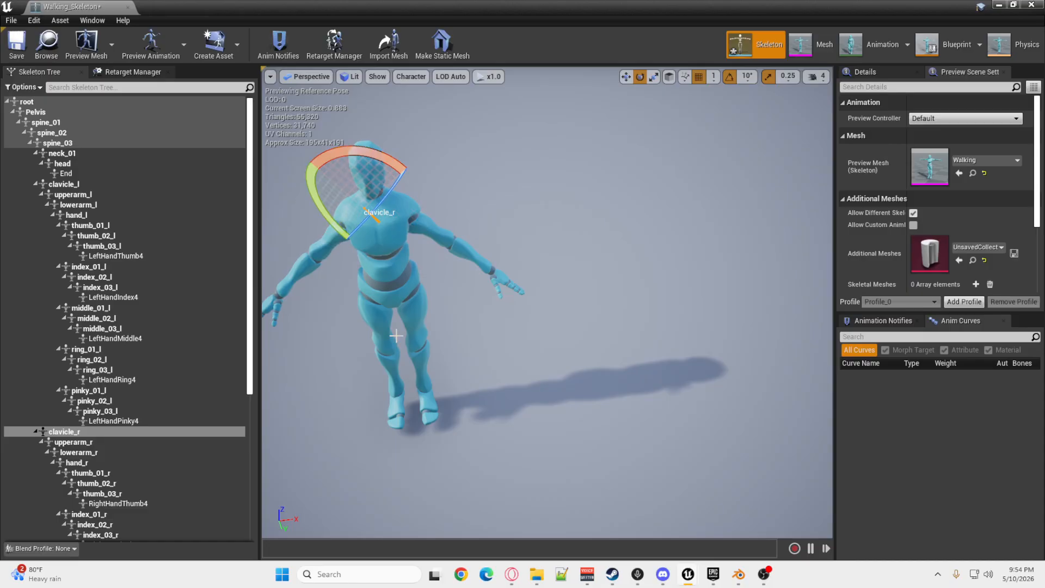
# Create a pose asset named Walking_Skeleton_PoseAsset from the current pose in the Tut folder.
pyautogui.press('s')
pyautogui.moveTo(418, 252); pyautogui.dragTo(405, 246, button='right')
pyautogui.press('w')
pyautogui.moveTo(399, 342); pyautogui.dragTo(400, 342, button='right')
pyautogui.press('w')
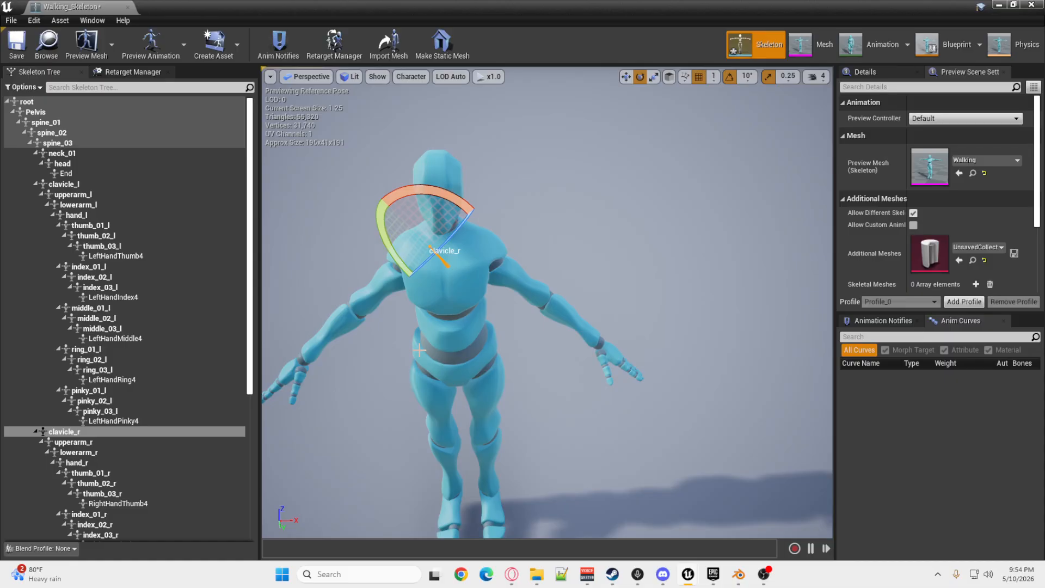
pyautogui.click(214, 43)
pyautogui.moveTo(248, 93)
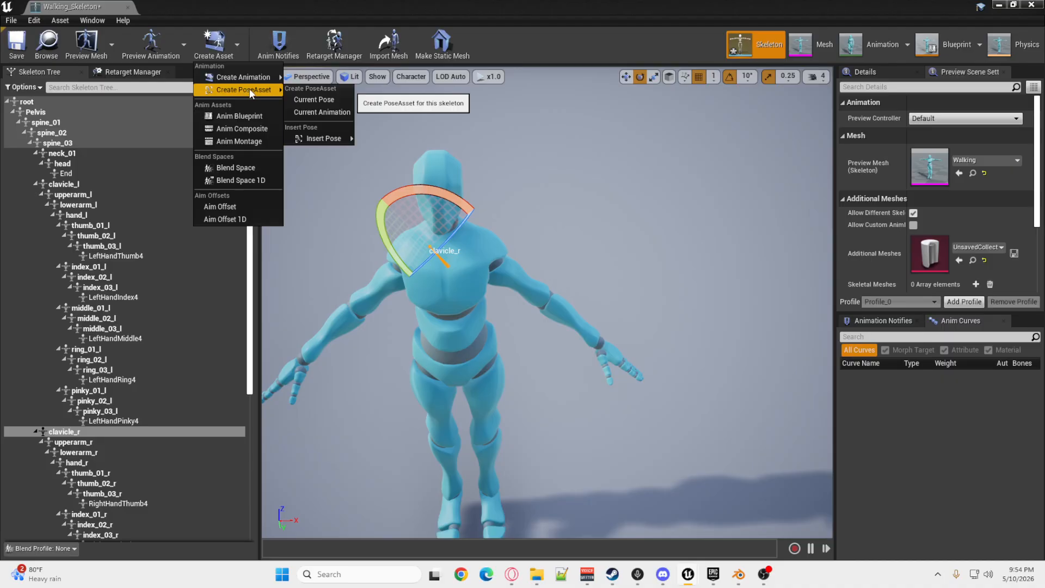
pyautogui.click(327, 102)
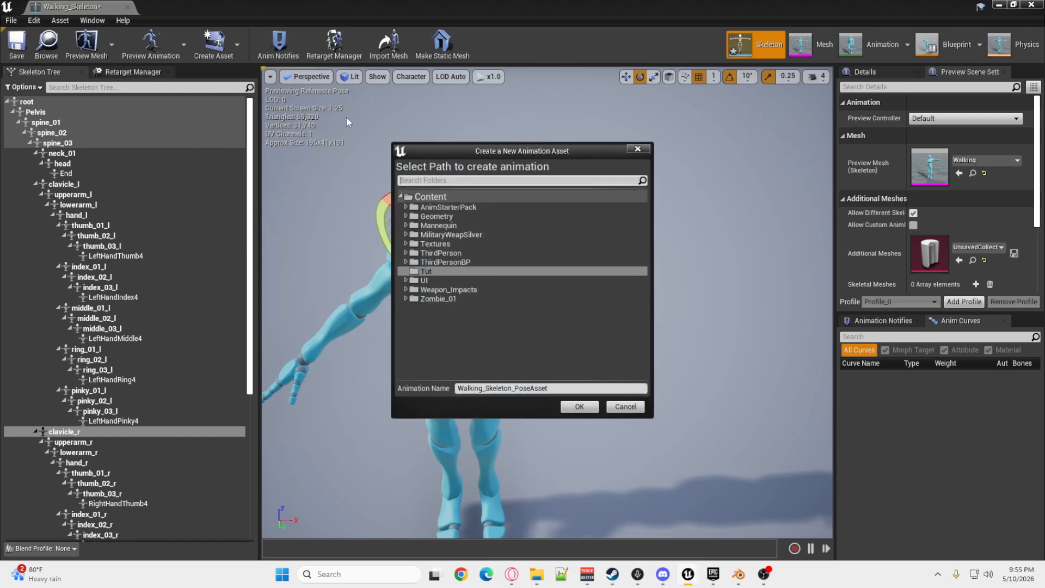
pyautogui.click(430, 299)
pyautogui.click(437, 273)
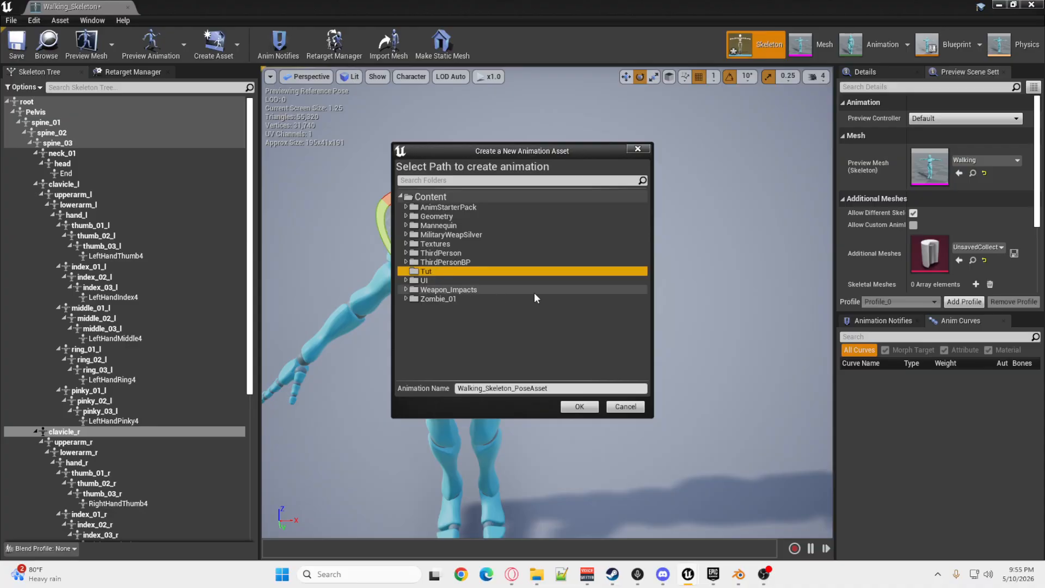
pyautogui.click(577, 407)
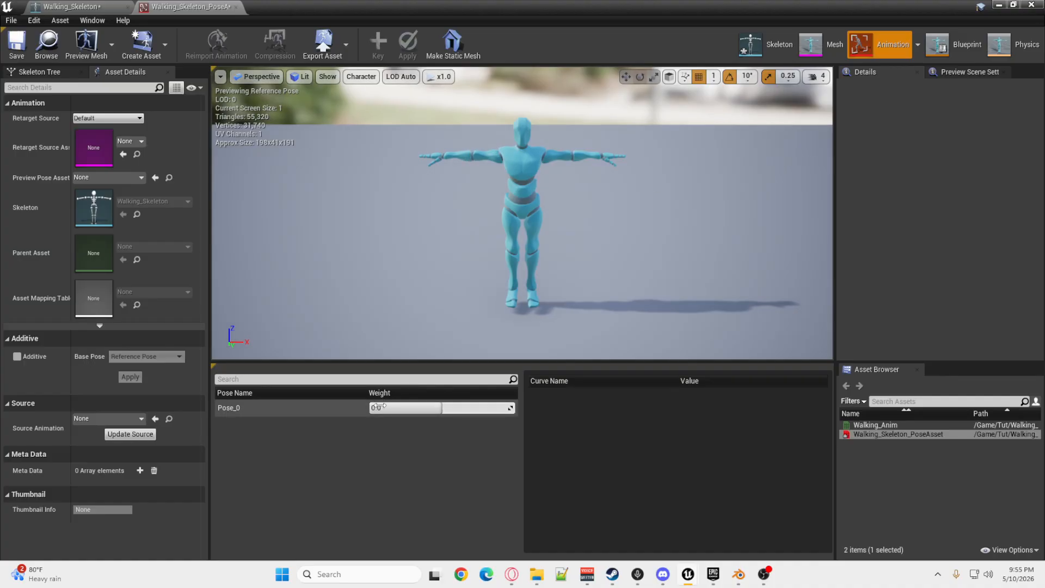
# Set the Pose_0 weight to 1.0, check the arms in the preview, and save the pose asset.
pyautogui.moveTo(378, 406); pyautogui.dragTo(515, 407)
pyautogui.moveTo(434, 250); pyautogui.dragTo(691, 227, button='right')
pyautogui.press('w')
pyautogui.press('a')
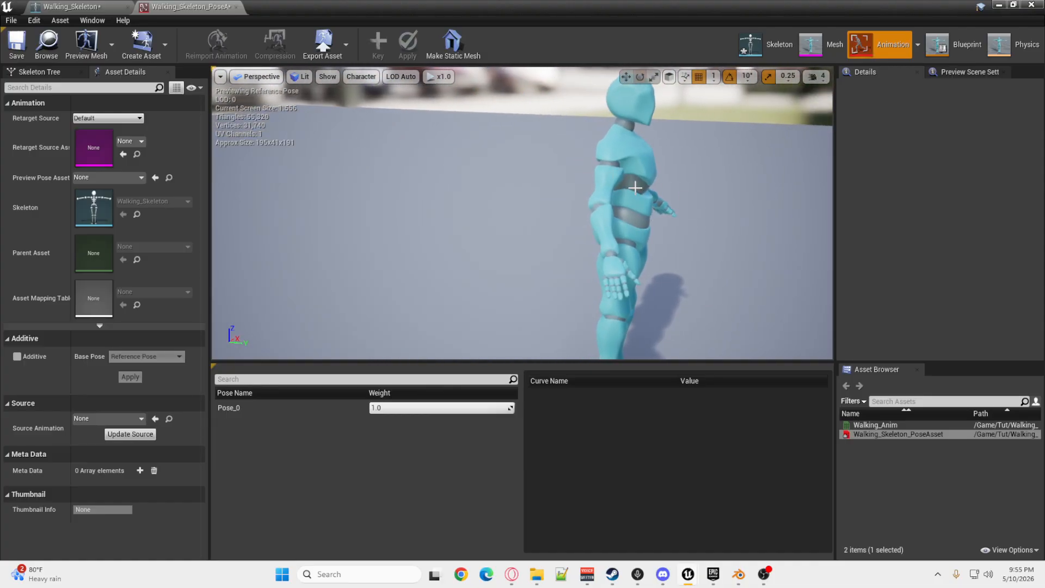
# Import Pose_0 from Walking_Skeleton_PoseAsset as the retarget base pose of Walking_Skeleton, check it in the preview, and save the skeleton.
pyautogui.click(76, 6)
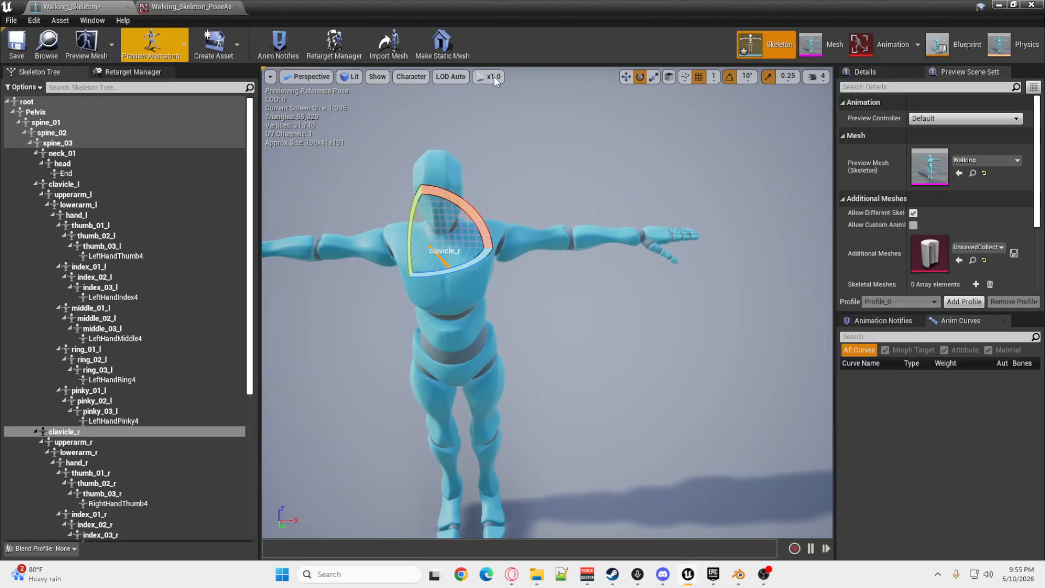
pyautogui.click(133, 71)
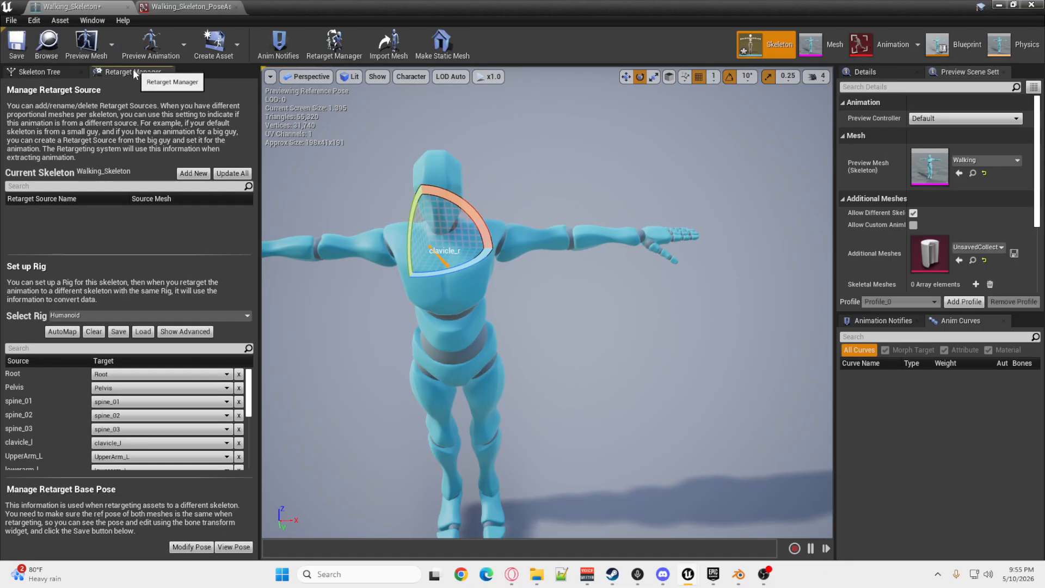
pyautogui.click(185, 547)
pyautogui.click(220, 505)
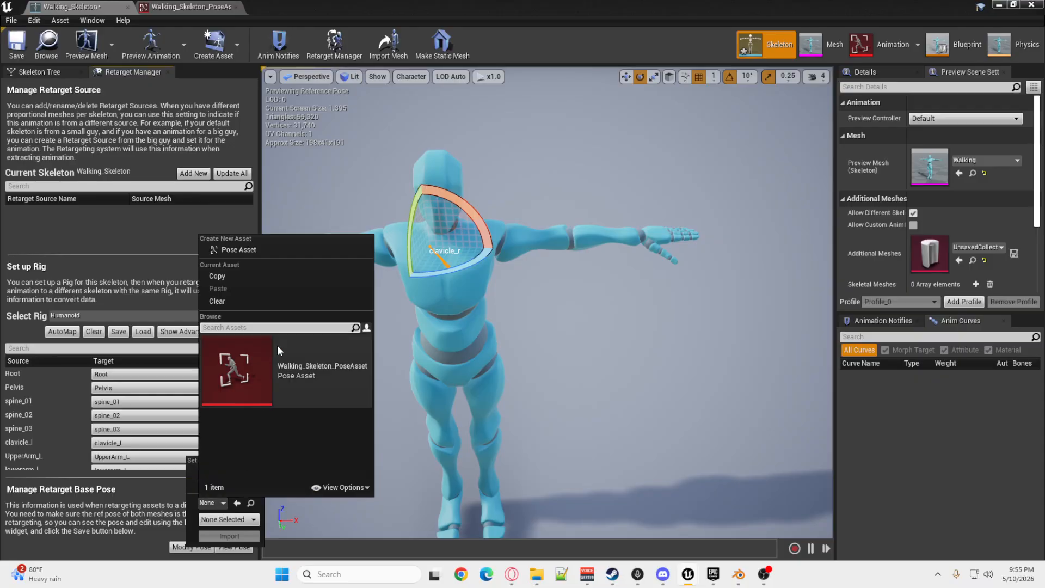
pyautogui.click(305, 370)
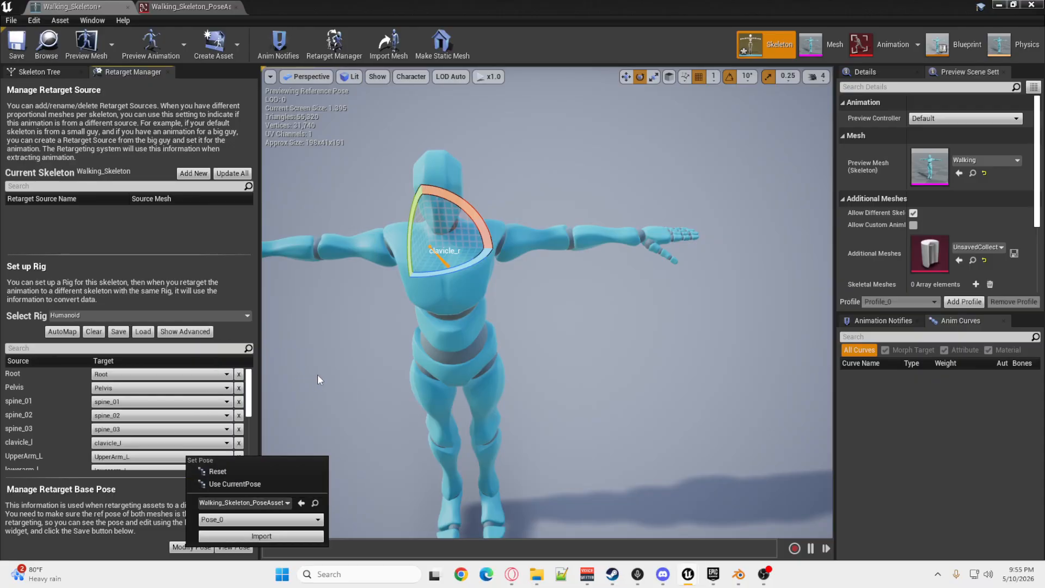
pyautogui.click(244, 537)
pyautogui.moveTo(444, 351); pyautogui.dragTo(445, 354, button='right')
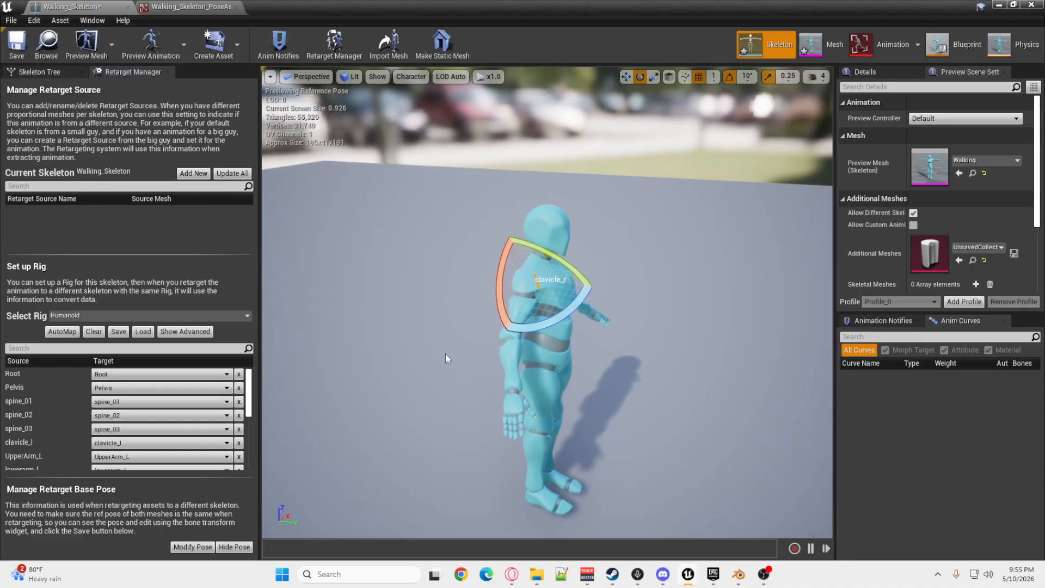
pyautogui.click(25, 52)
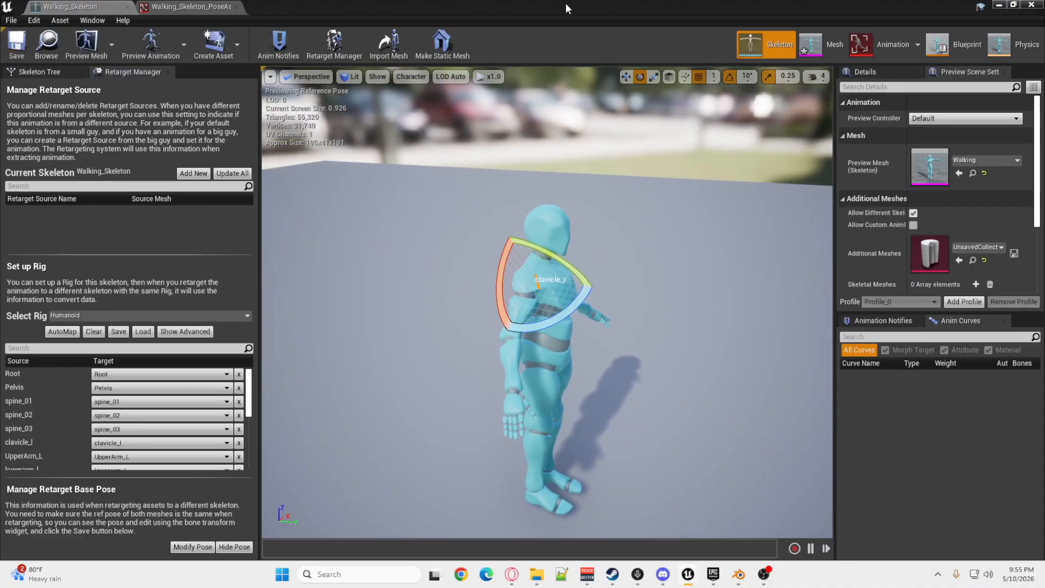
# Delete the previously retargeted Walking_Anim from the root Content folder.
pyautogui.click(998, 5)
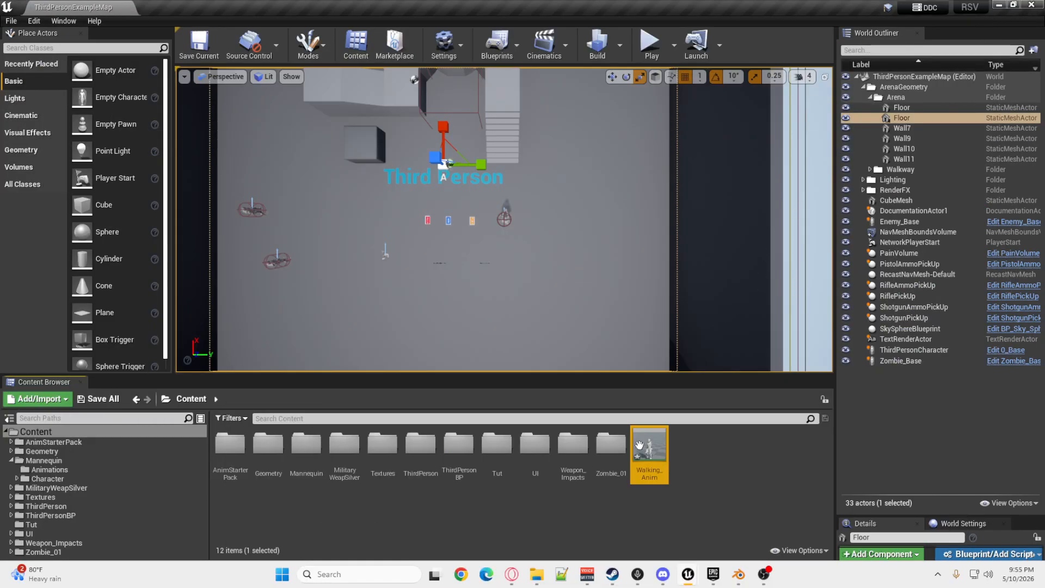
pyautogui.moveTo(655, 442)
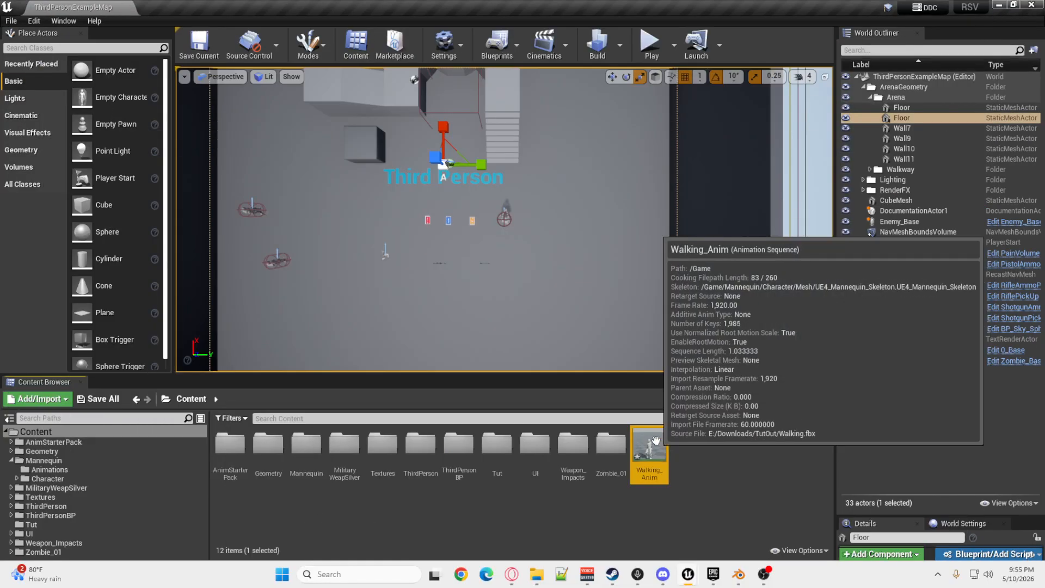
pyautogui.press('Delete')
pyautogui.click(452, 467)
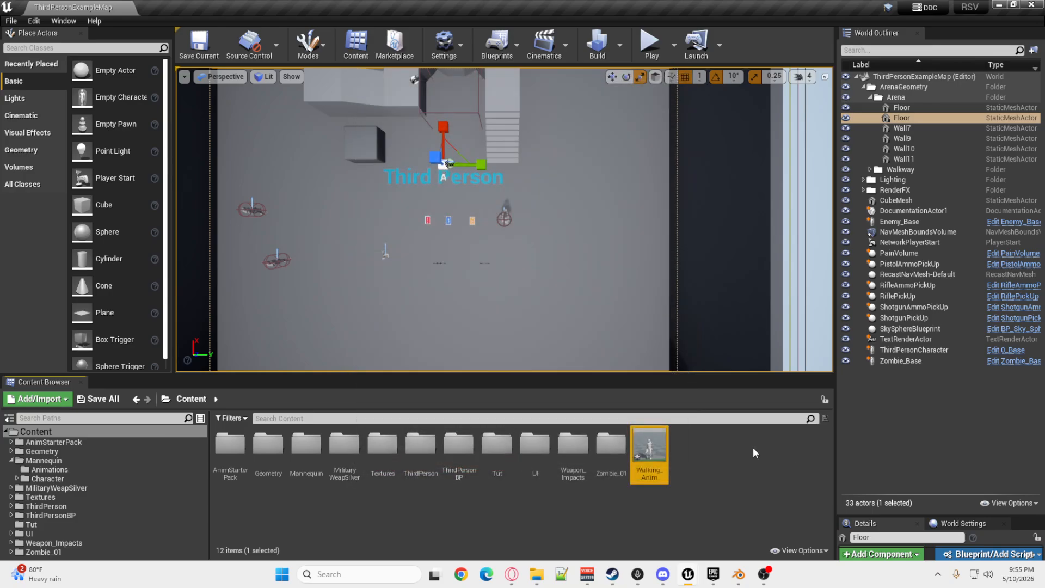
# Duplicate and retarget the WA anim blueprint from the Tut folder, with its referenced animation, to the Mannequin folder's UE4_Mannequin_Skeleton.
pyautogui.click(31, 524)
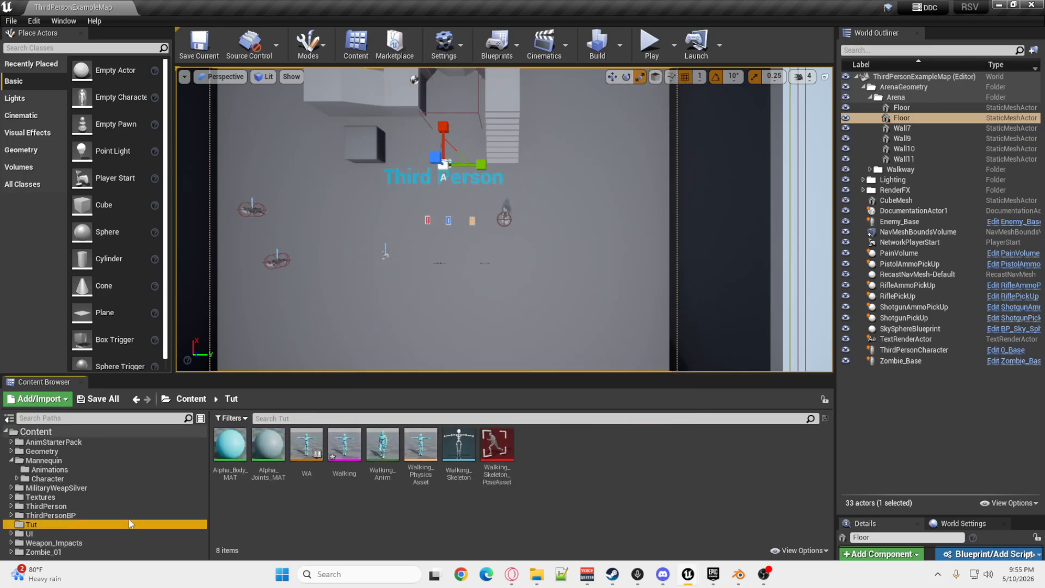
pyautogui.moveTo(456, 444)
pyautogui.rightClick(308, 446)
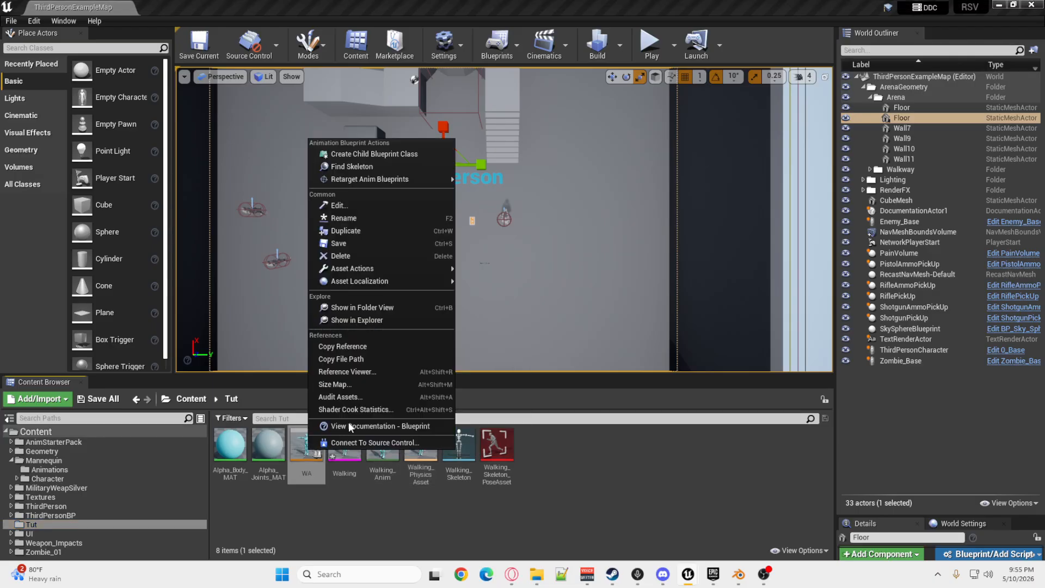
pyautogui.moveTo(385, 179)
pyautogui.click(531, 179)
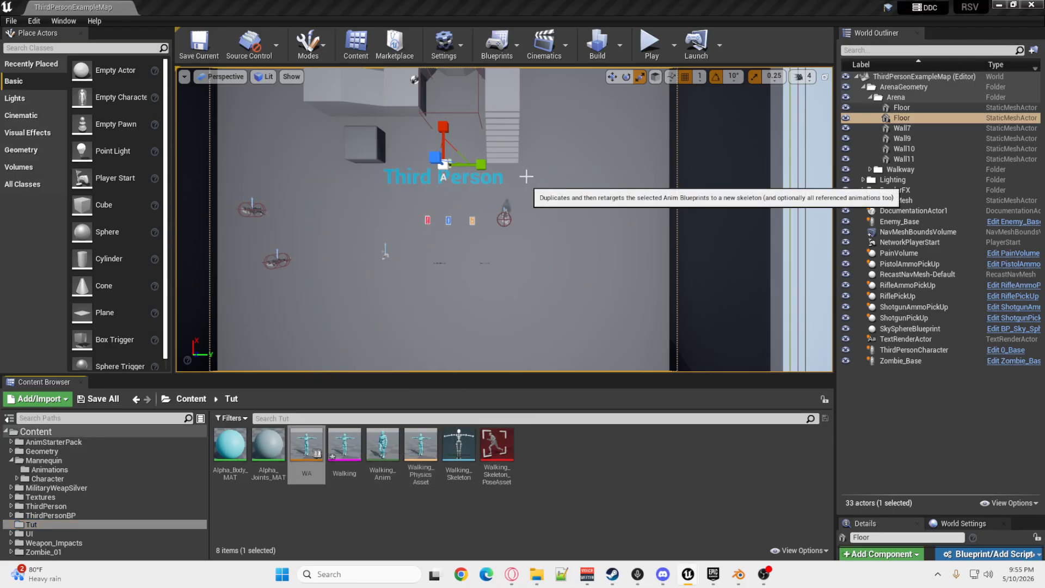
pyautogui.click(303, 204)
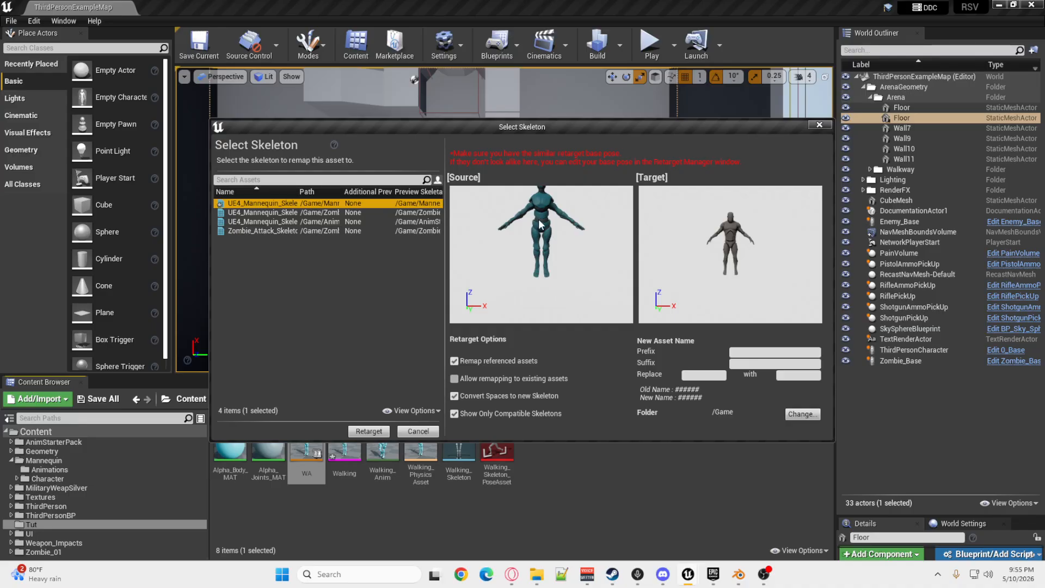
pyautogui.click(369, 431)
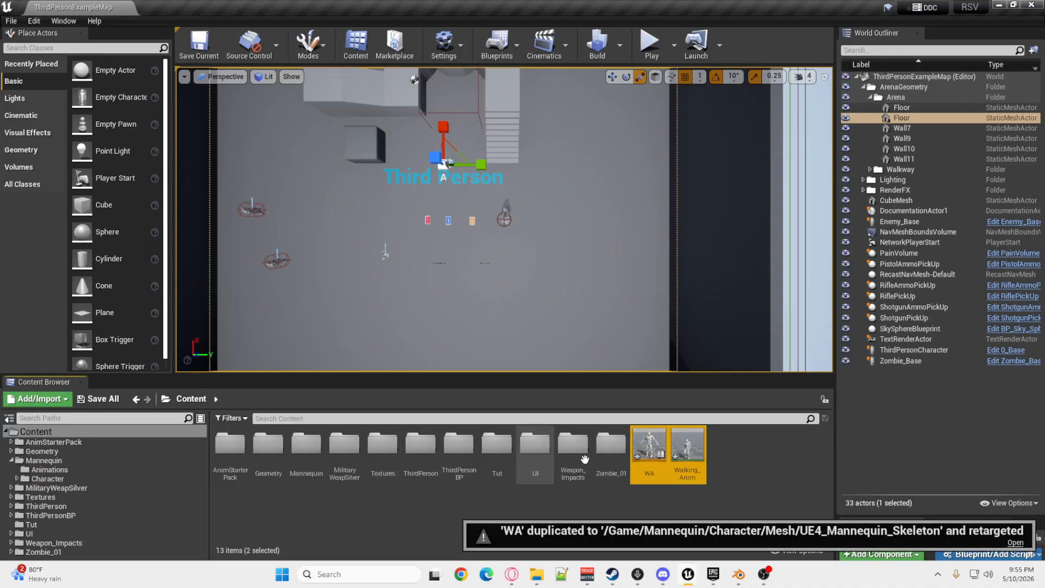
# Delete the duplicated WA anim blueprint from the Content folder and open the retargeted Walking_Anim for playback.
pyautogui.press('Delete')
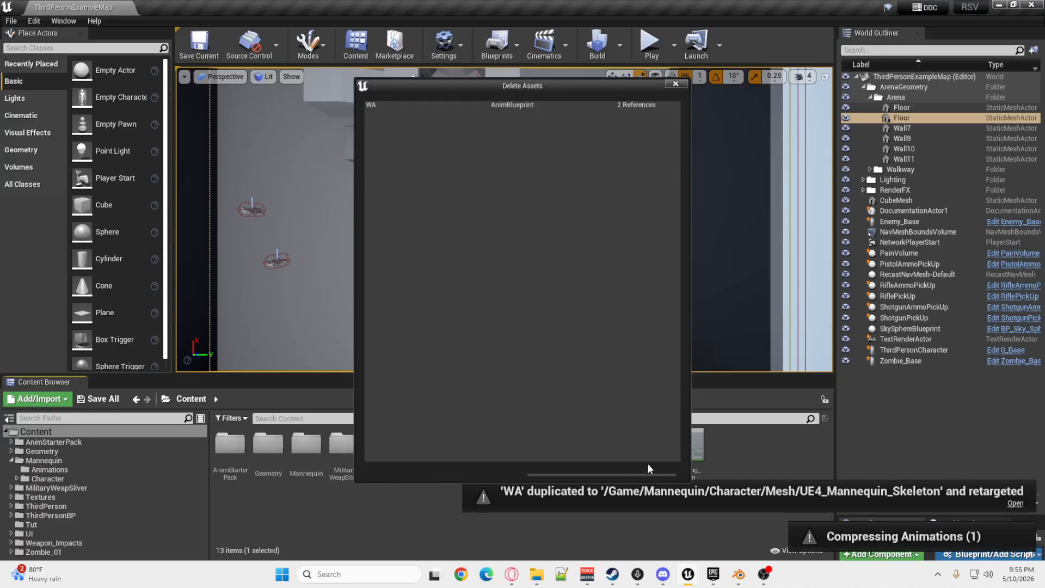
pyautogui.click(474, 468)
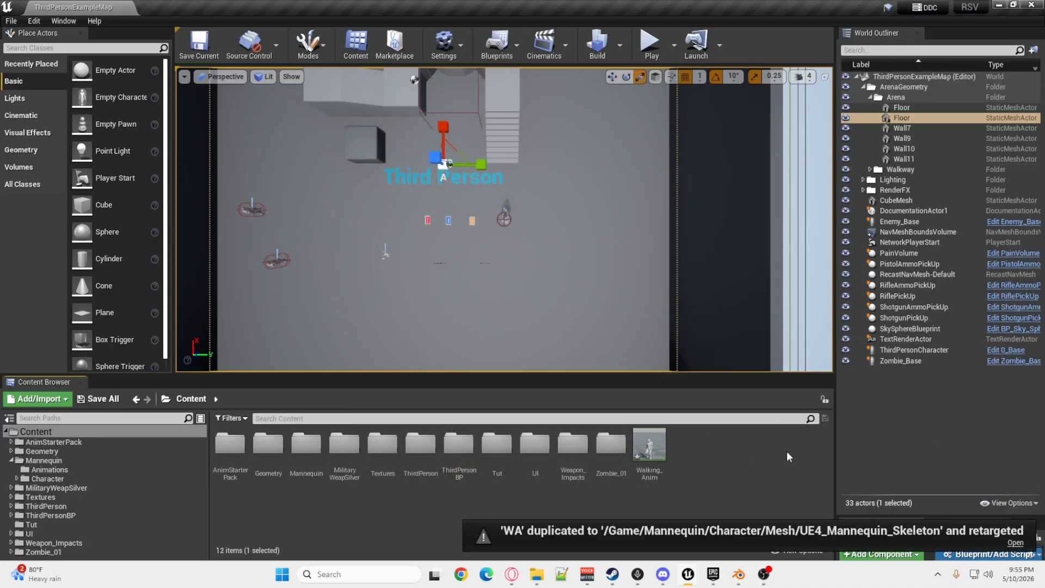
pyautogui.doubleClick(649, 445)
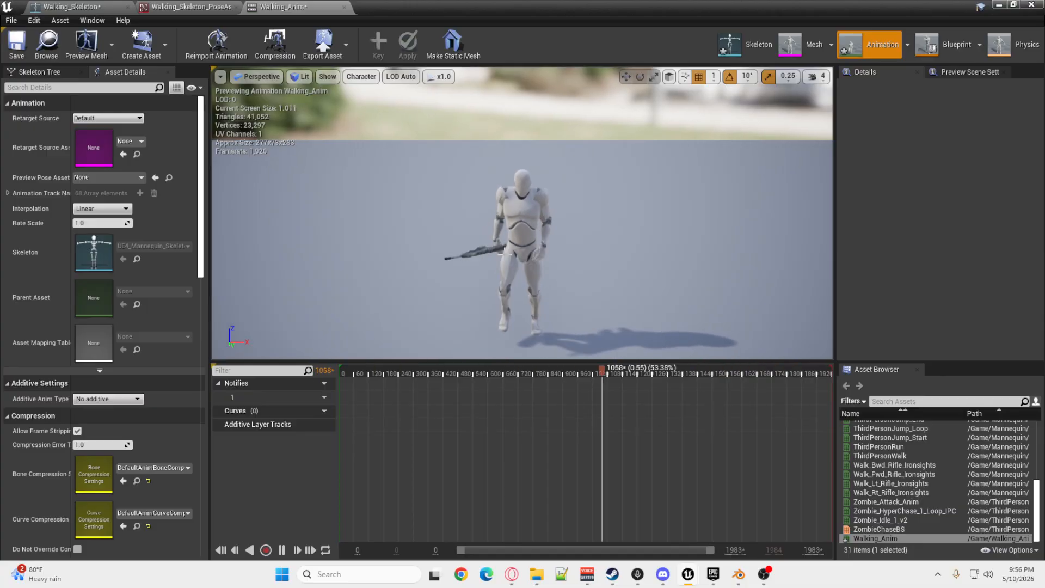
# Open the original Walking_Anim from the Tut folder and compare its arm motion with the retargeted animation on the Mannequin.
pyautogui.click(60, 9)
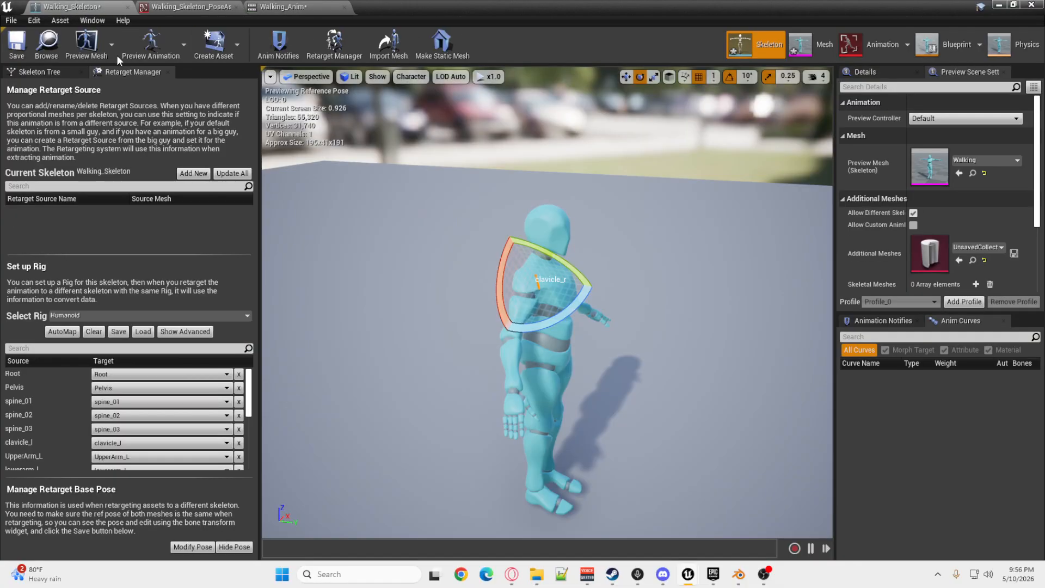
pyautogui.click(1031, 5)
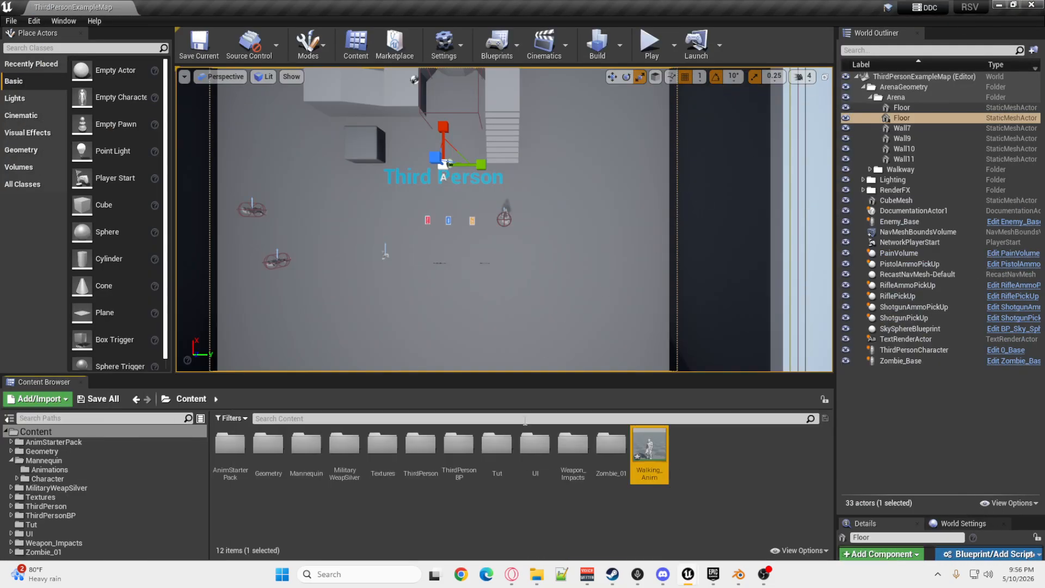
pyautogui.click(57, 523)
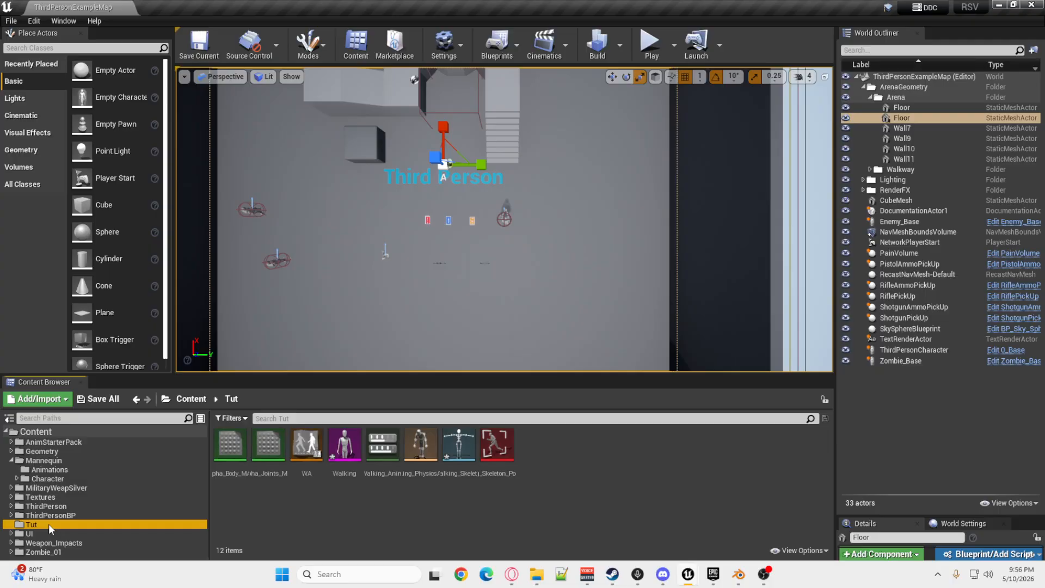
pyautogui.doubleClick(377, 442)
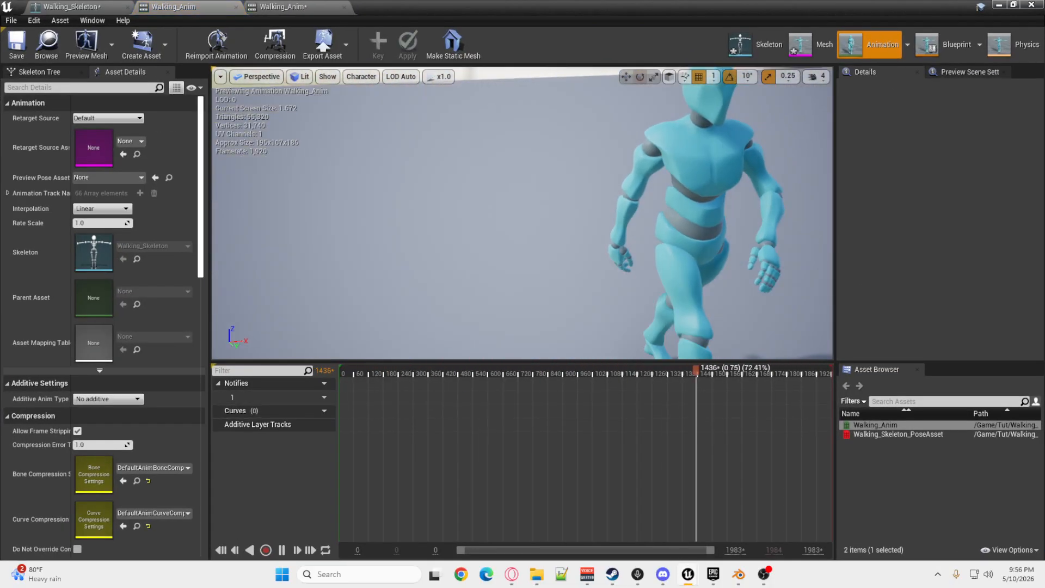
pyautogui.moveTo(583, 247); pyautogui.dragTo(648, 217, button='right')
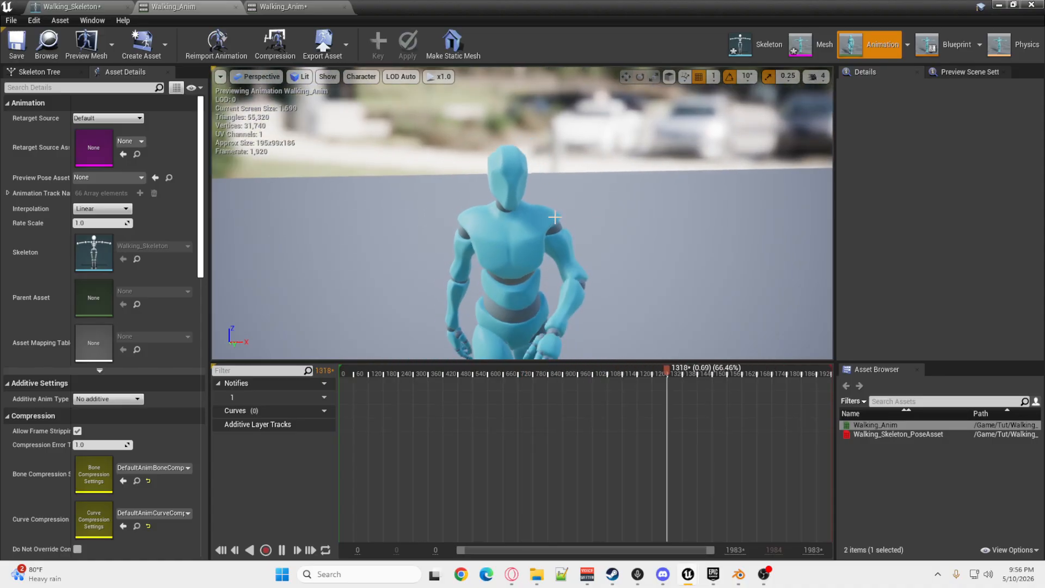
pyautogui.click(288, 6)
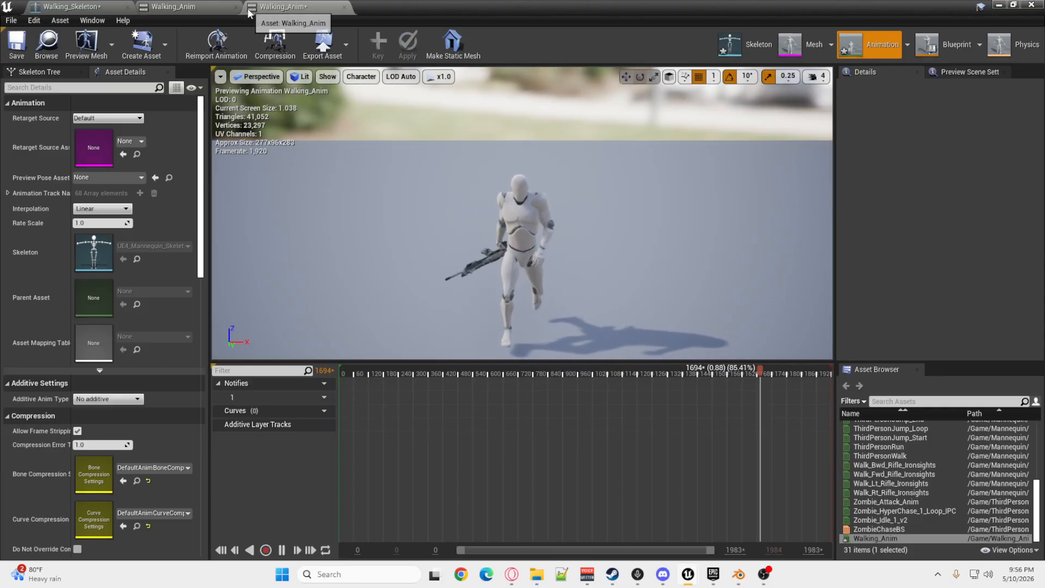
pyautogui.click(213, 15)
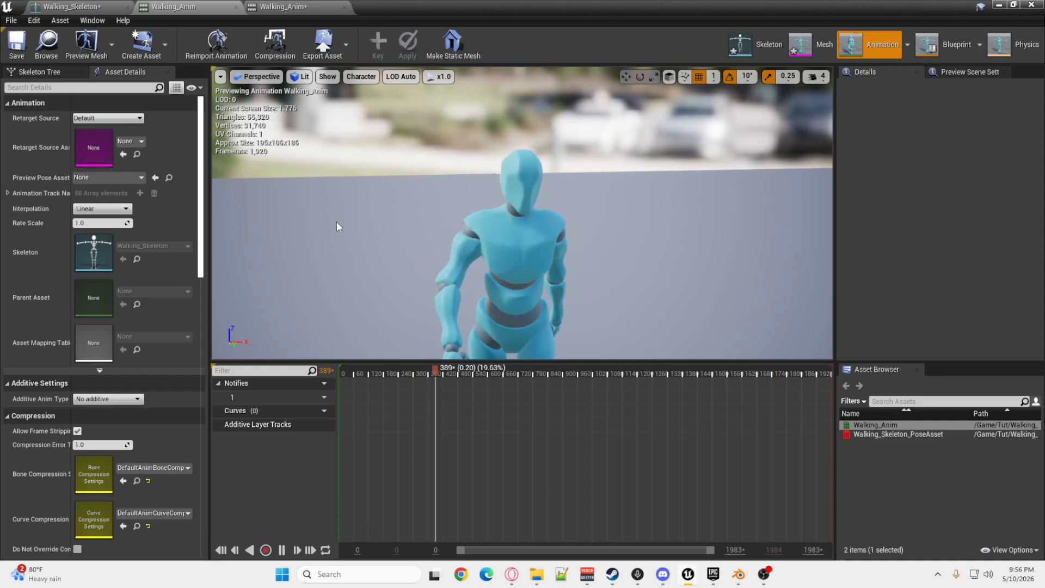
# Return to Walking_Skeleton and bring up the option for creating a pose asset from the current pose.
pyautogui.click(999, 6)
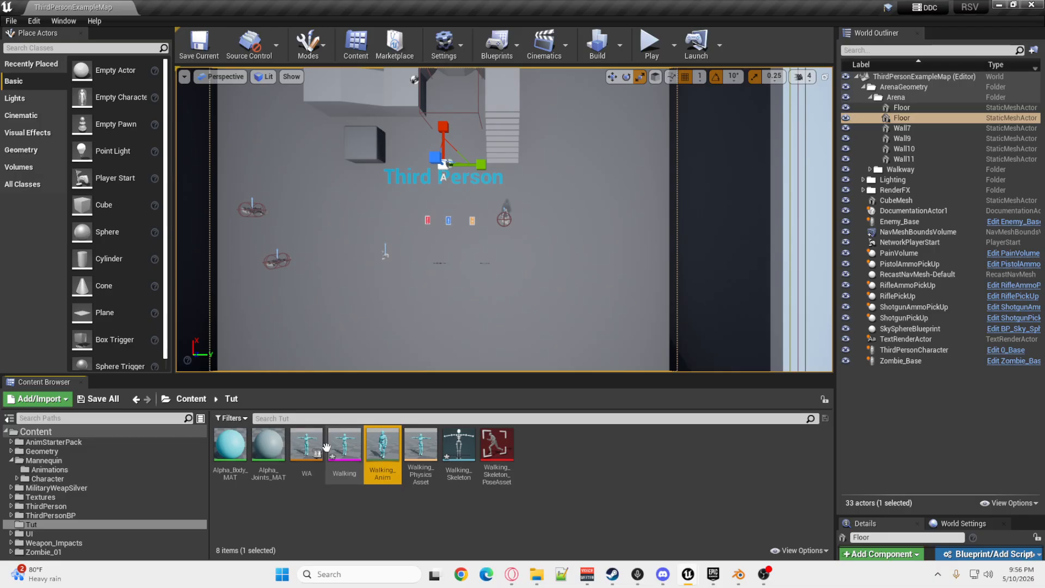
pyautogui.doubleClick(459, 442)
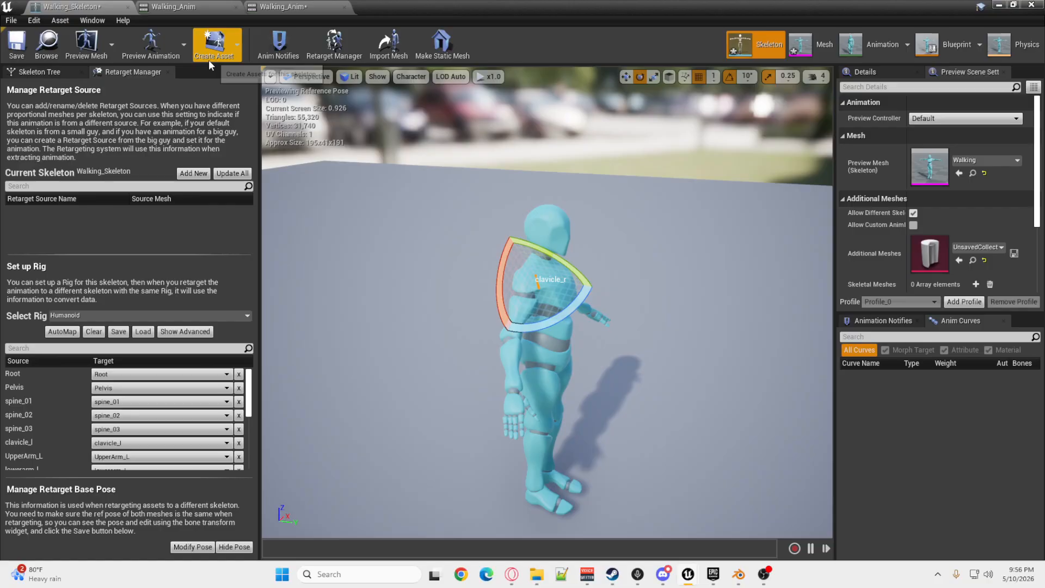
pyautogui.click(215, 46)
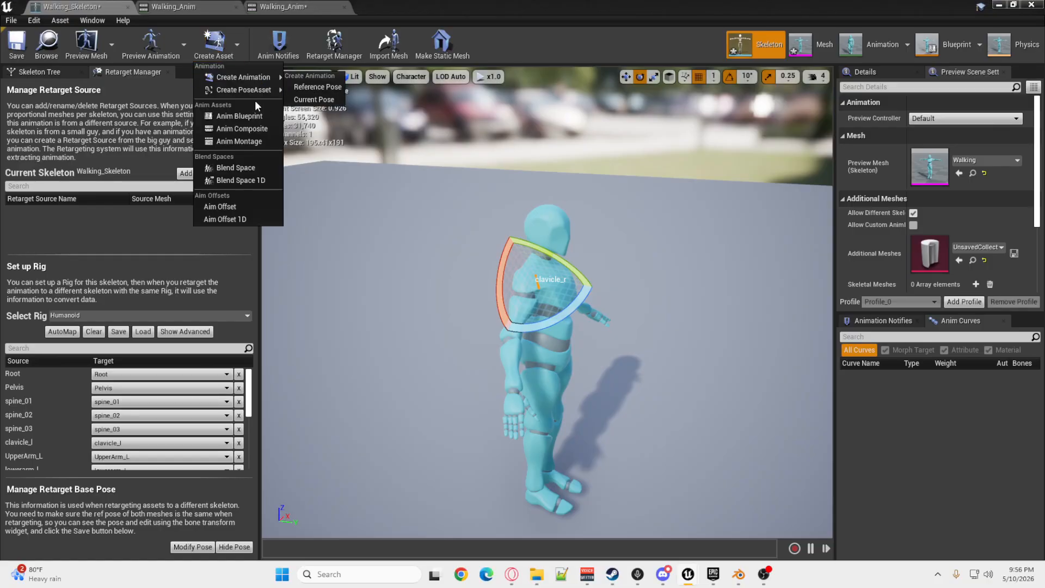
pyautogui.moveTo(247, 90)
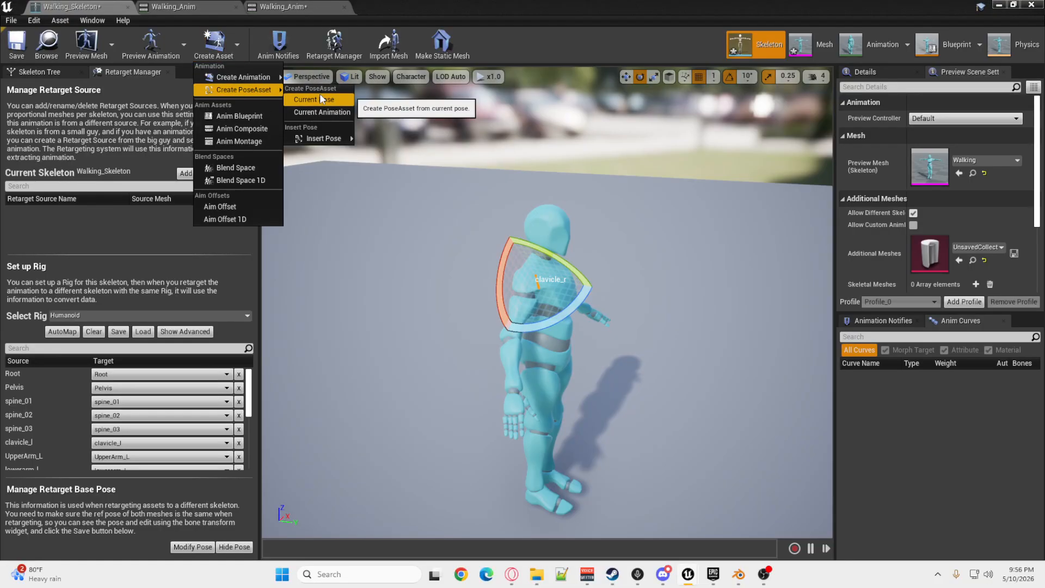